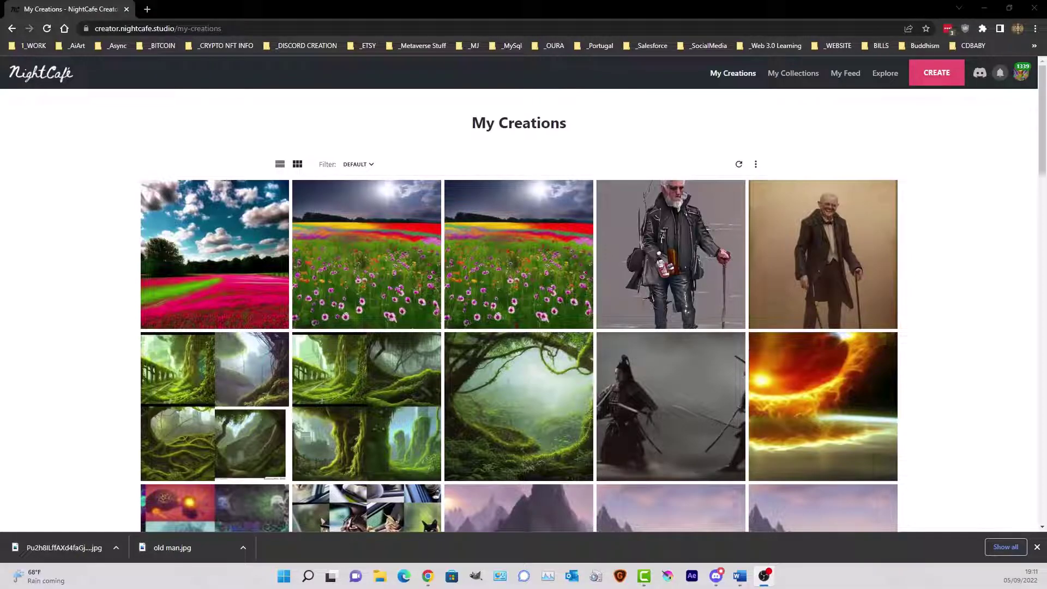
Start a new artwork and look over the creation-method page
click(943, 82)
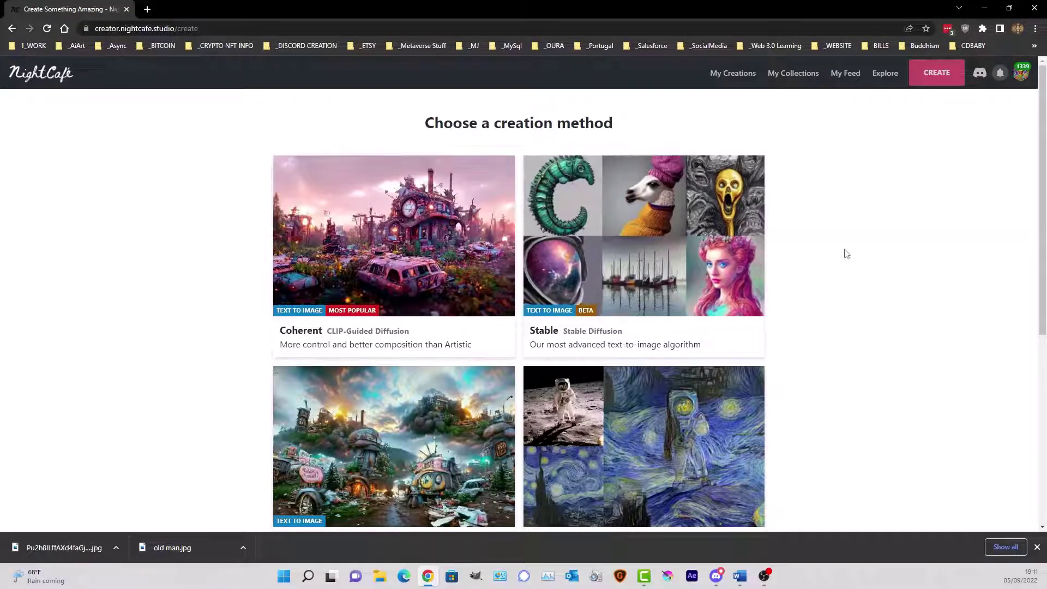
scroll(845, 253, down, 1)
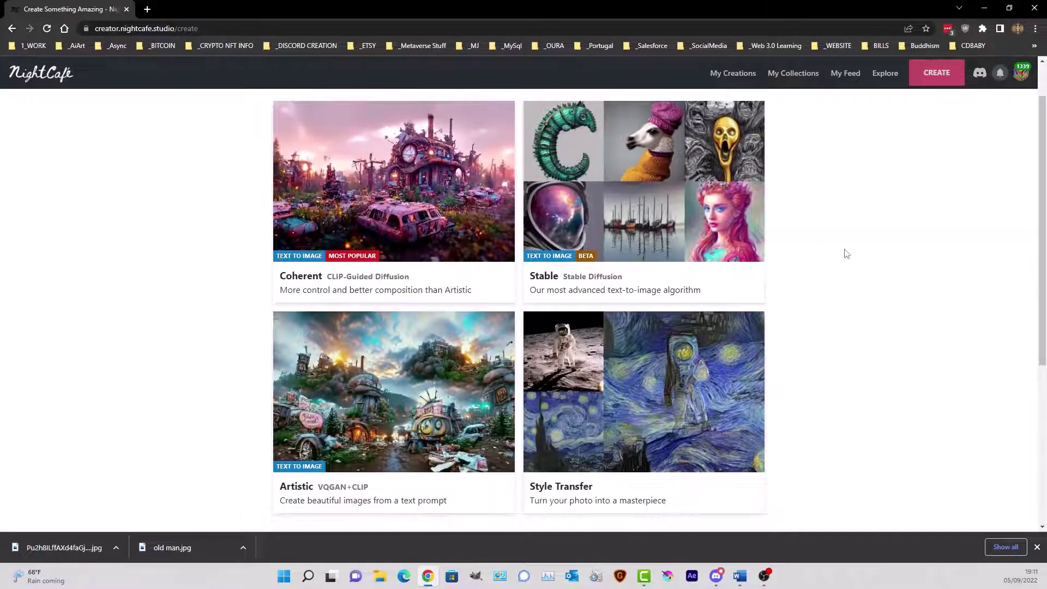
scroll(845, 253, up, 1)
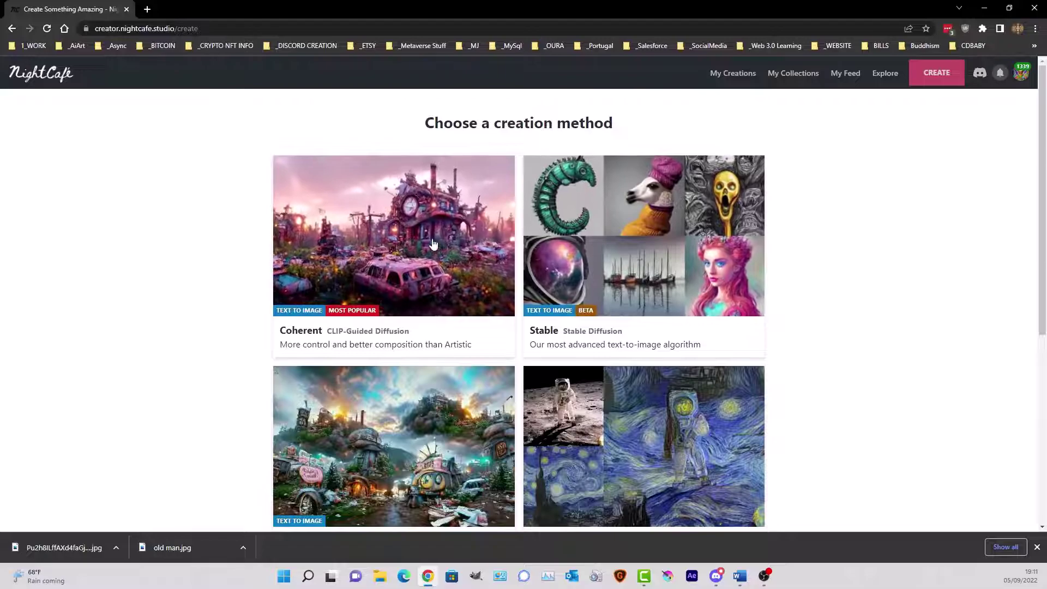
Try the Coherent method with the Stable algorithm, then go back to the method choices
click(354, 272)
click(535, 163)
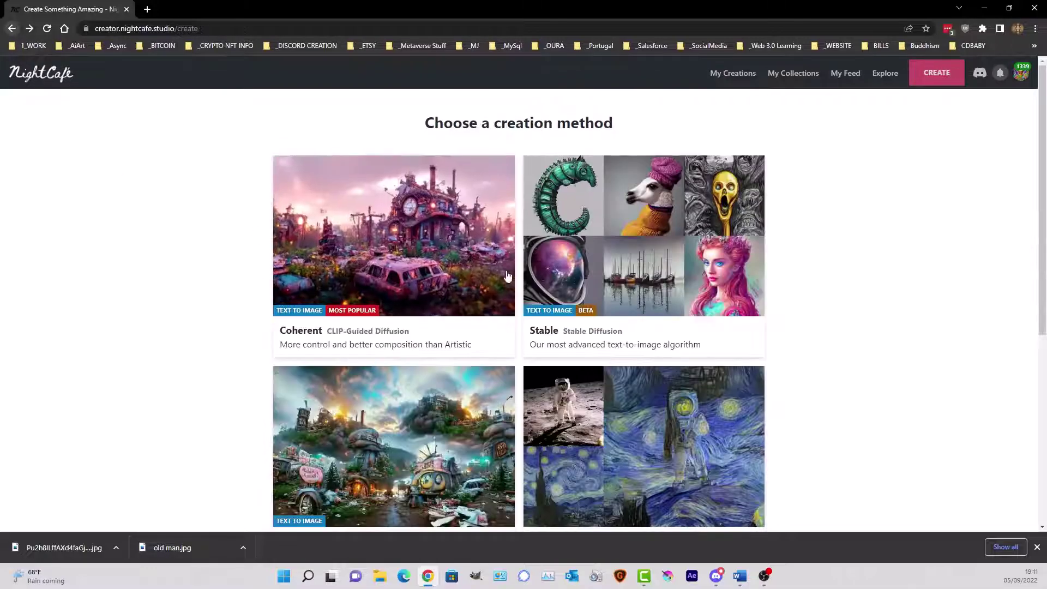
click(601, 233)
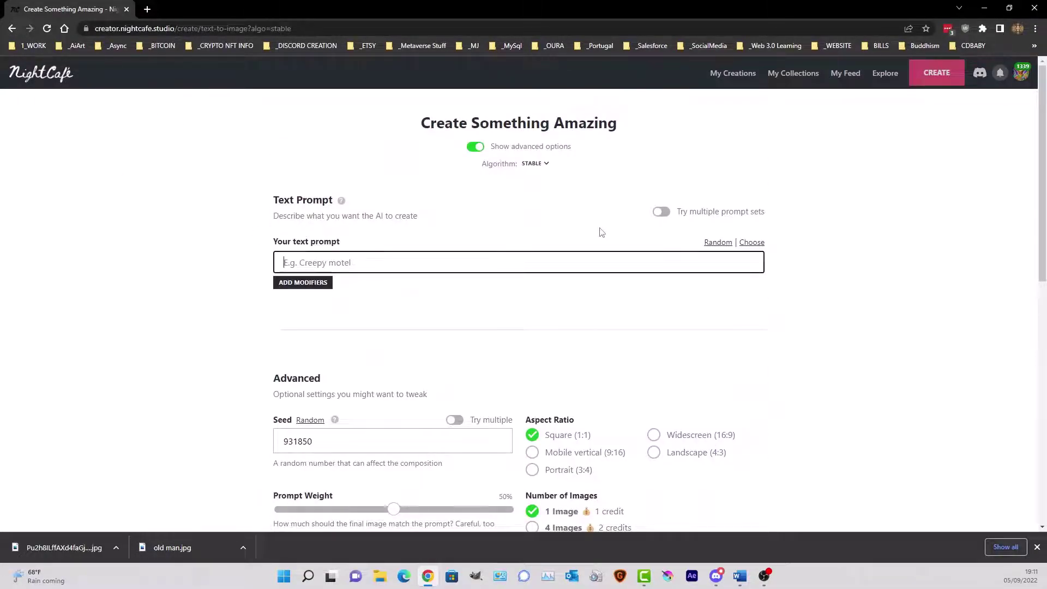
click(12, 29)
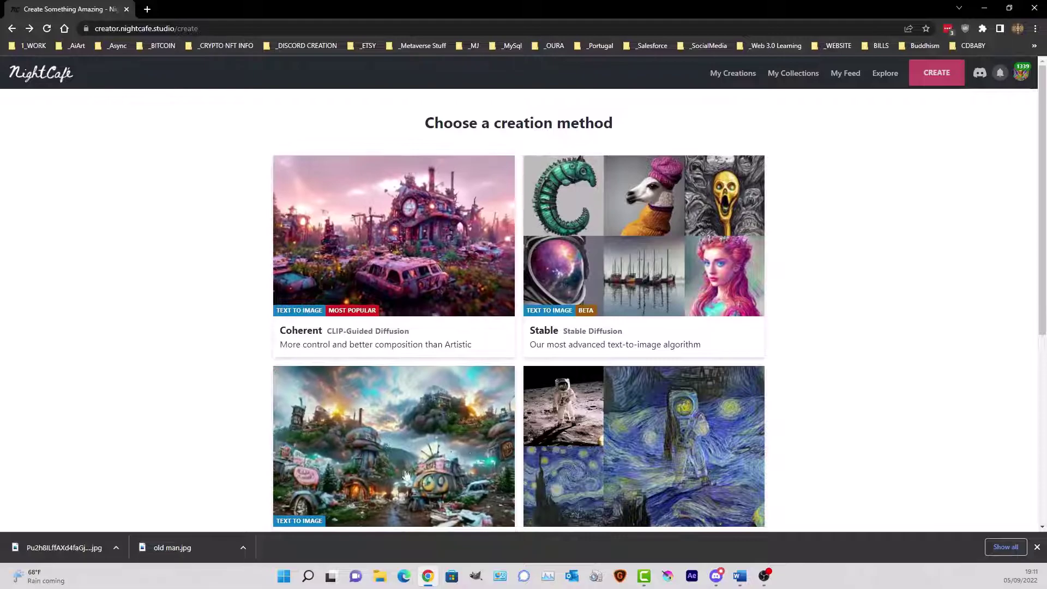
scroll(963, 350, down, 1)
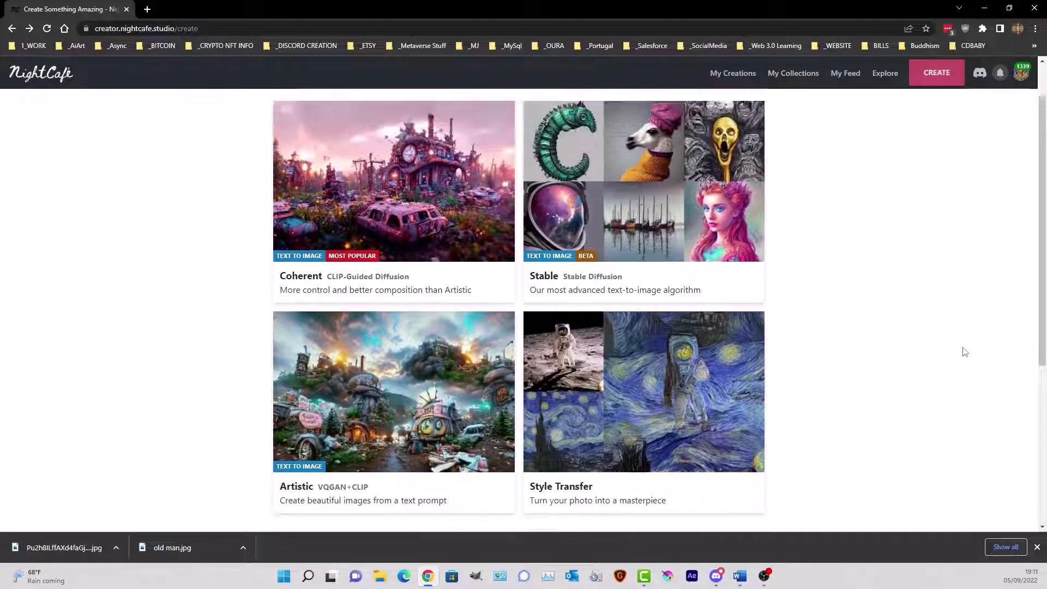
Generate an Artistic artwork from the random prompt 'City skyline across the water at sunset'
click(481, 378)
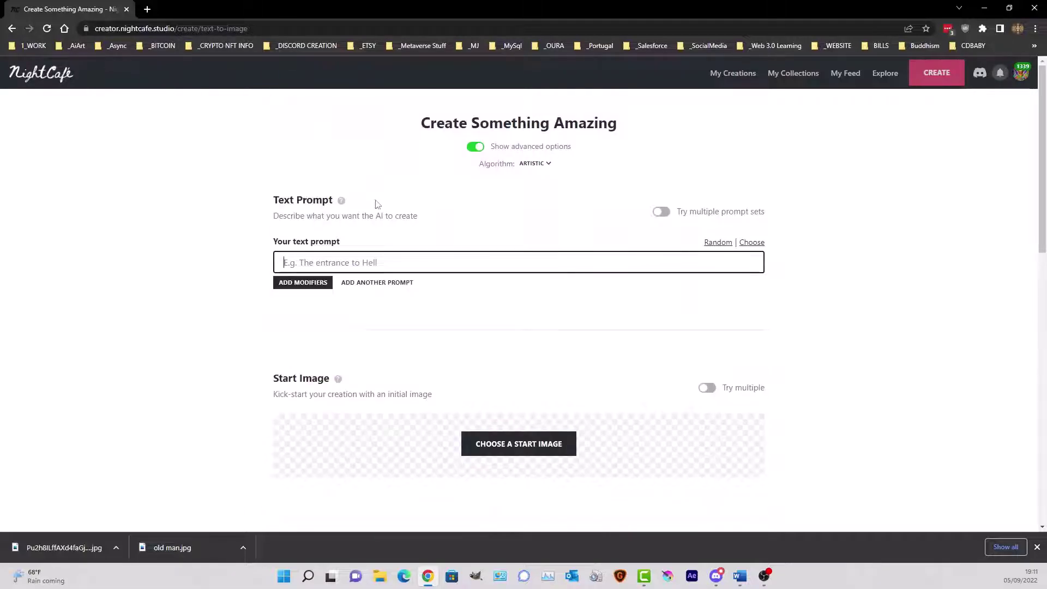
drag(703, 243, 721, 246)
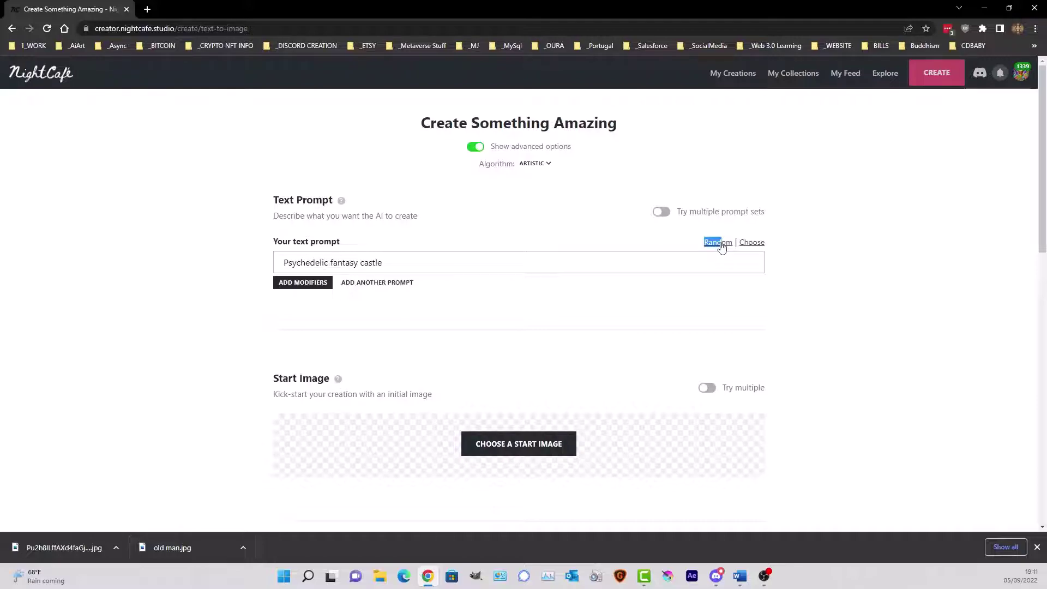
click(721, 245)
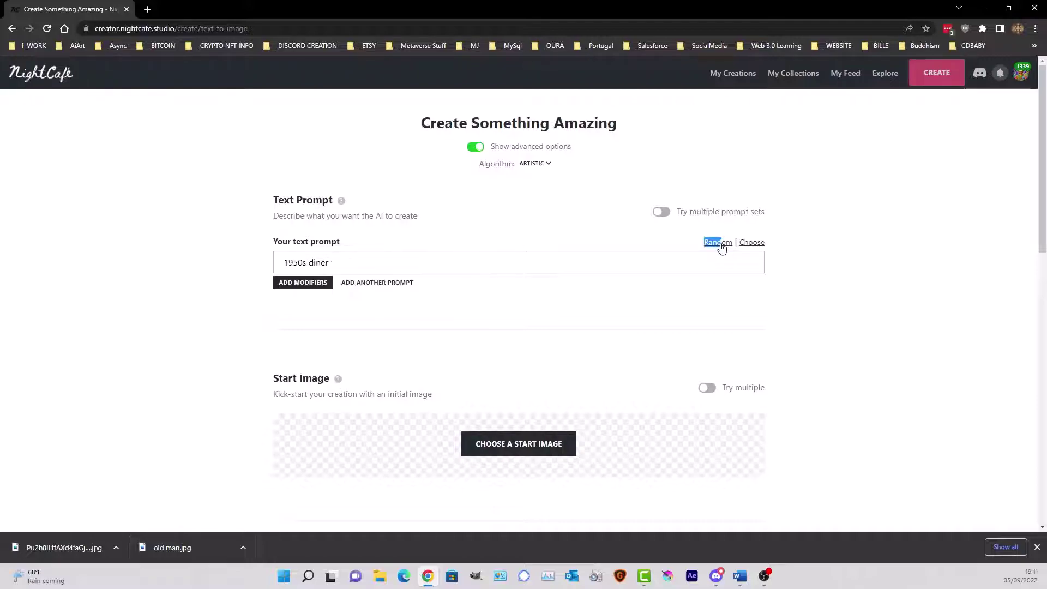
click(721, 245)
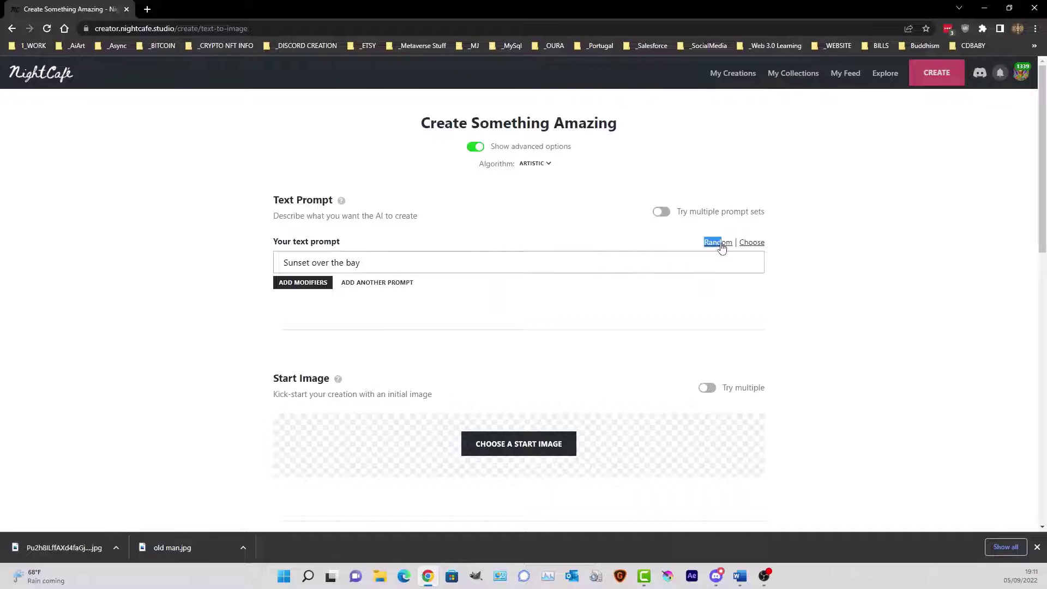
click(721, 245)
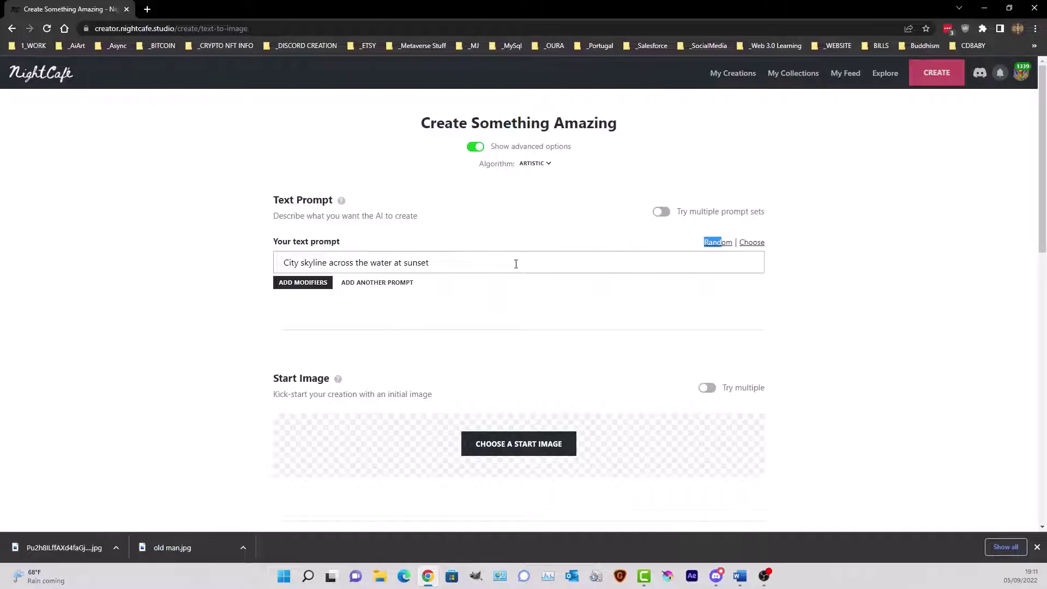
scroll(516, 264, down, 2)
scroll(531, 264, up, 2)
scroll(531, 264, down, 10)
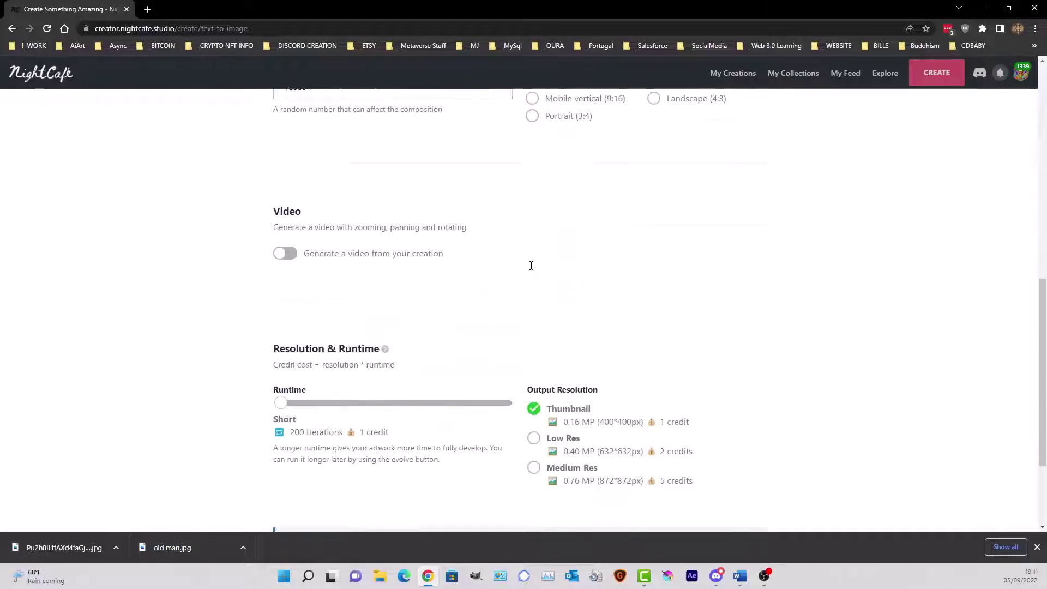
scroll(531, 265, down, 3)
click(537, 457)
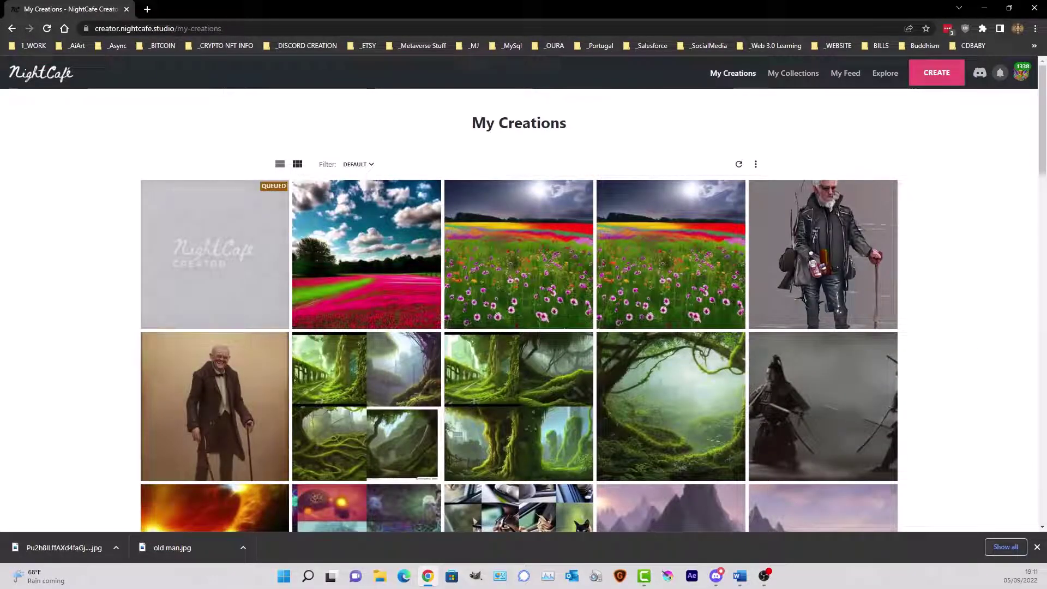
Duplicate the skyline creation and generate a Coherent version for one credit
click(215, 227)
click(689, 332)
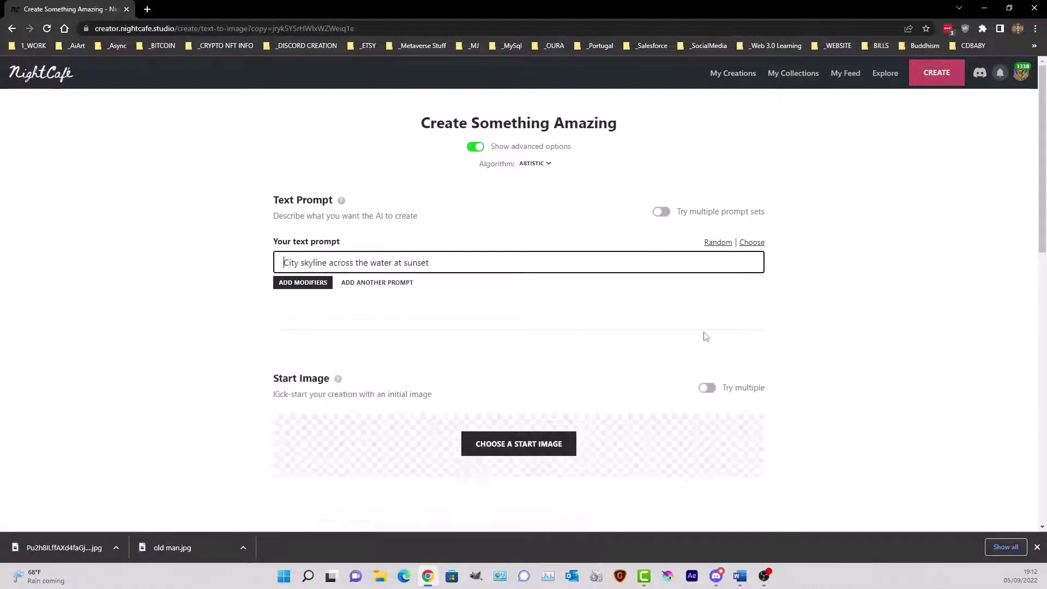
click(523, 162)
click(417, 248)
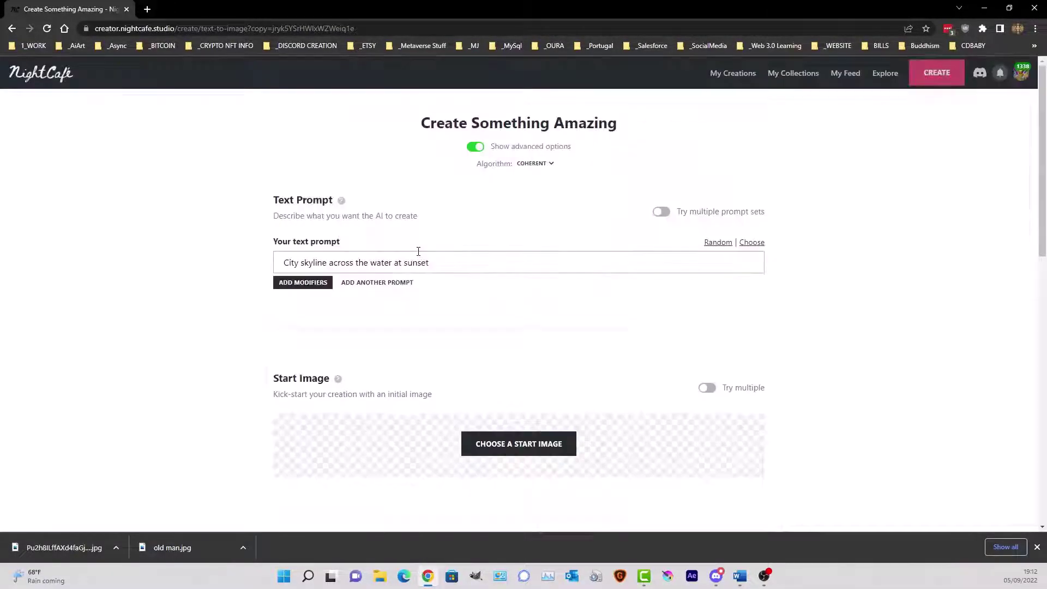
scroll(406, 266, down, 12)
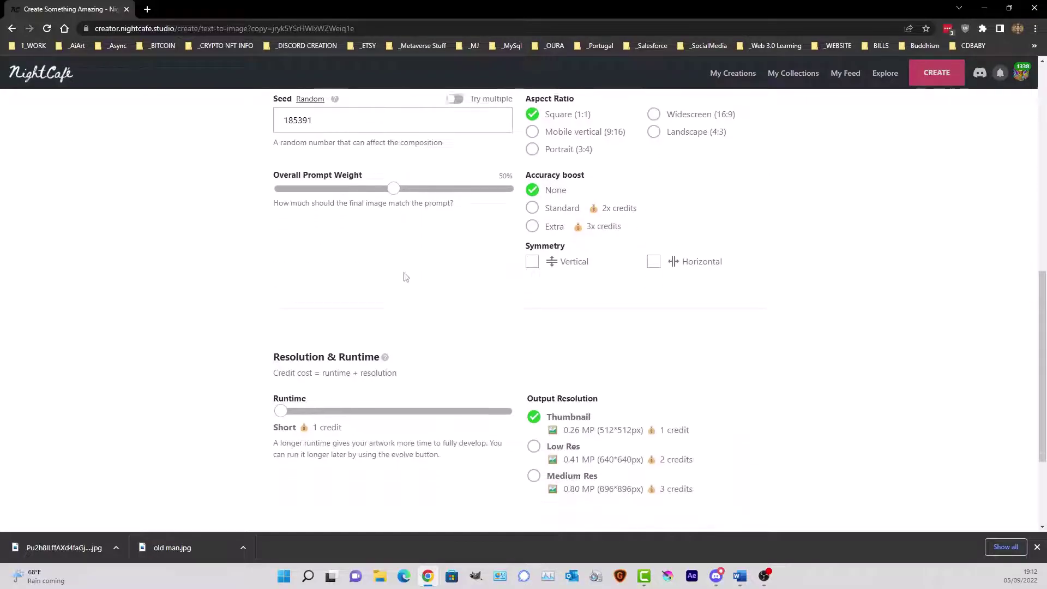
click(502, 467)
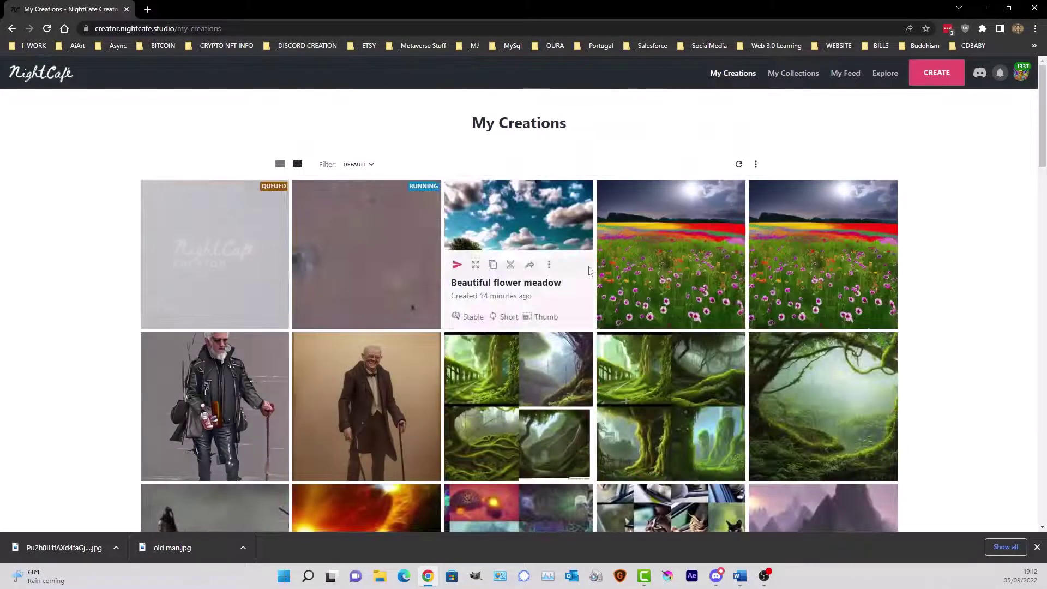
Duplicate the skyline creation again and generate a Stable version for one credit
click(369, 213)
click(699, 328)
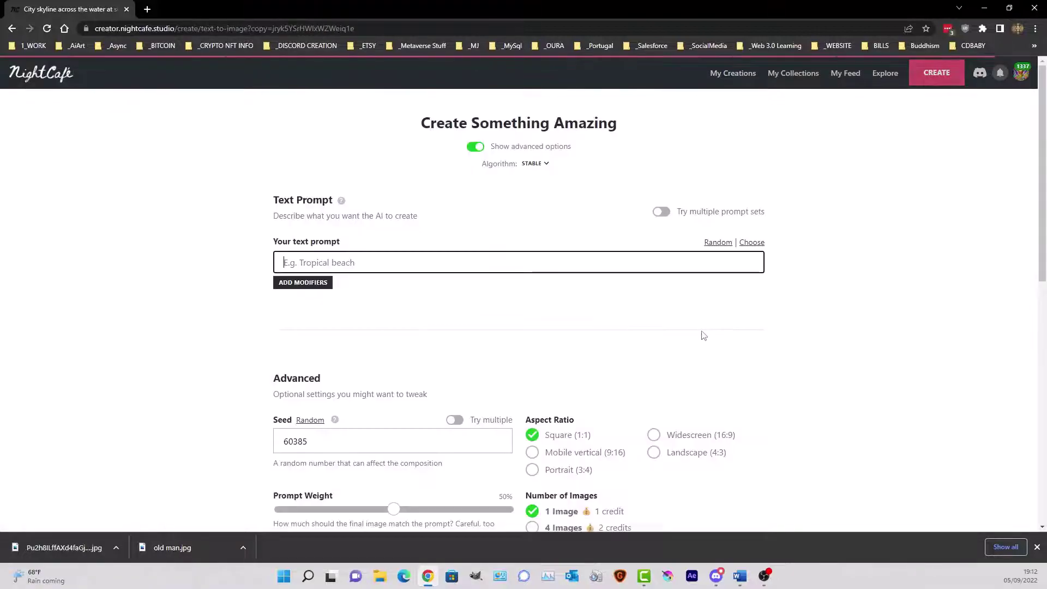
click(537, 163)
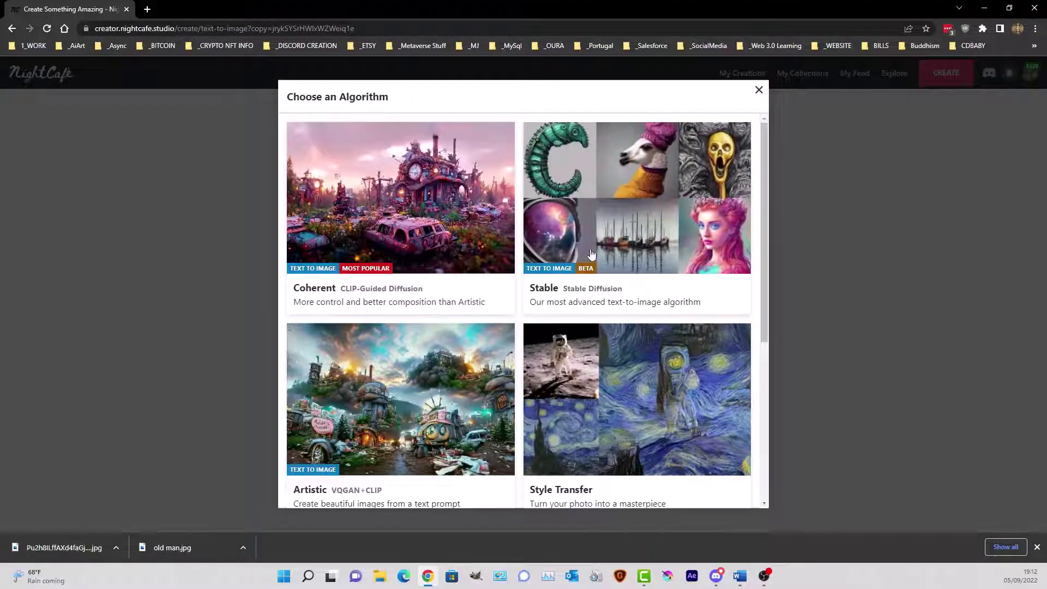
click(538, 165)
scroll(670, 397, down, 3)
scroll(658, 402, down, 5)
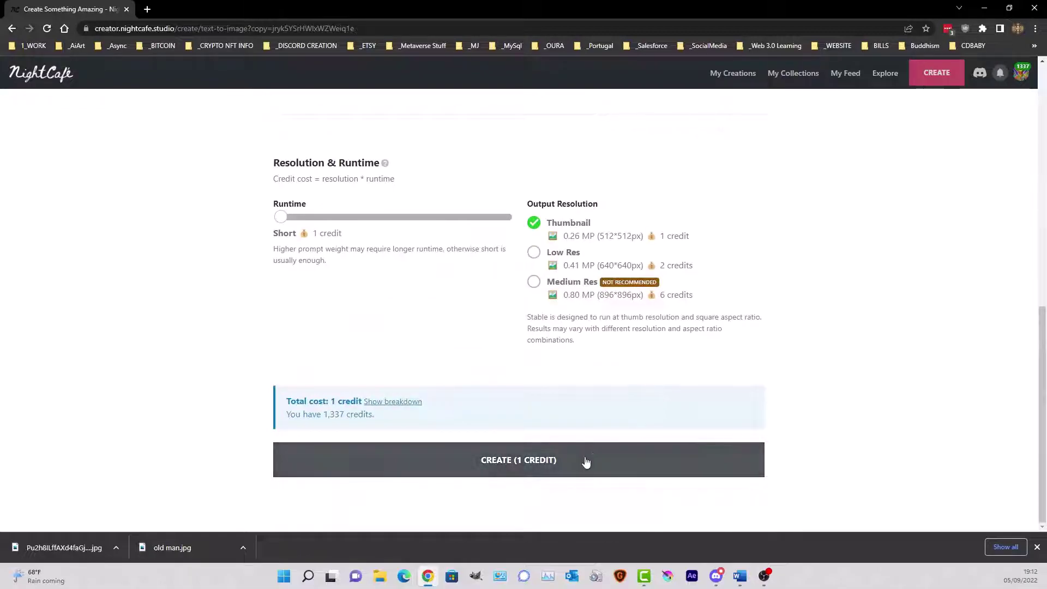
click(587, 460)
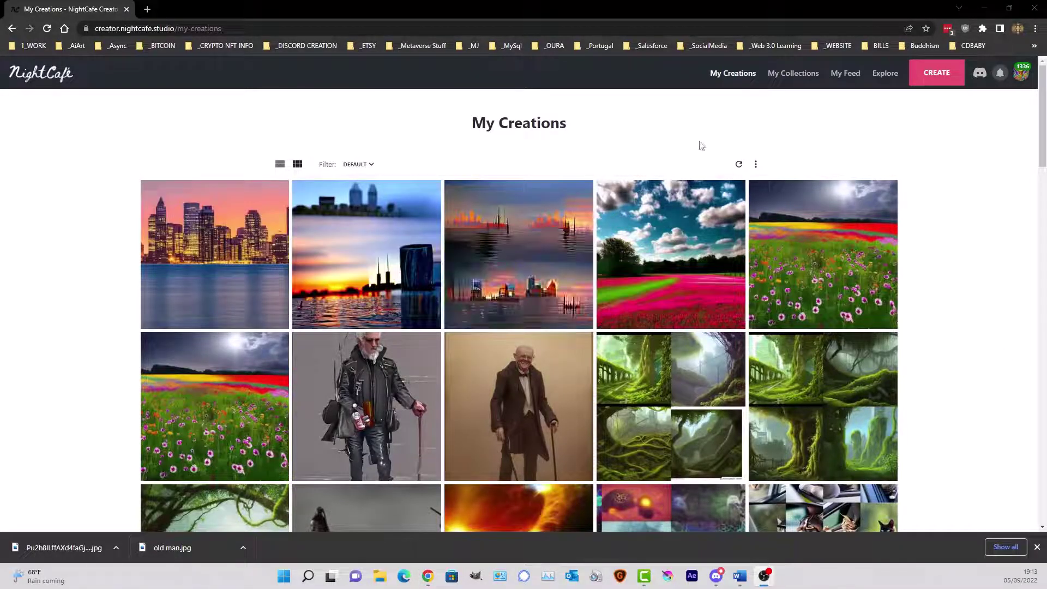
Duplicate the Artistic skyline creation, review the copied form, and go back
click(532, 219)
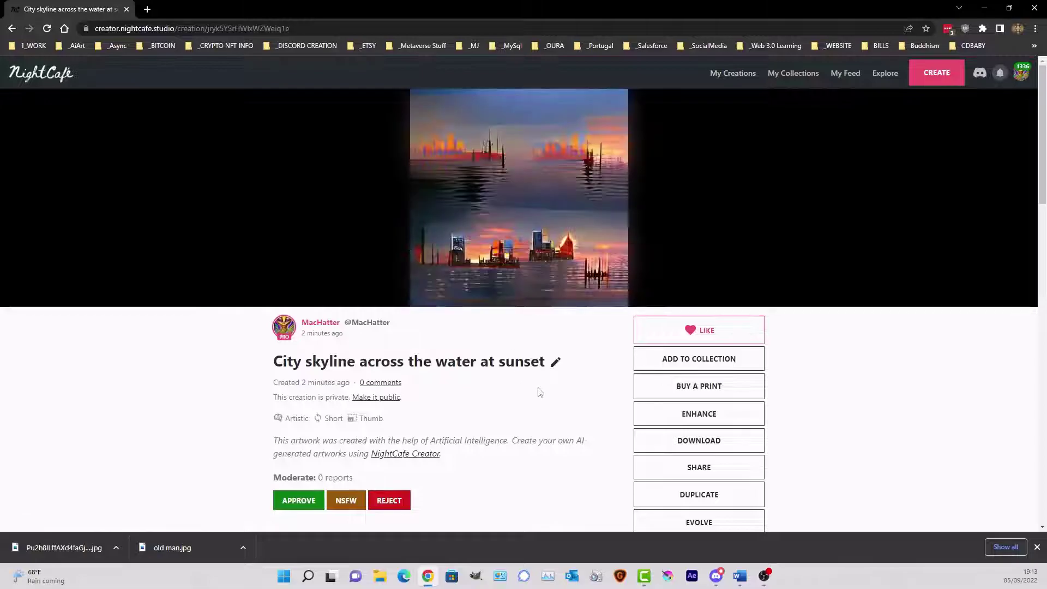
scroll(637, 378, down, 2)
click(671, 385)
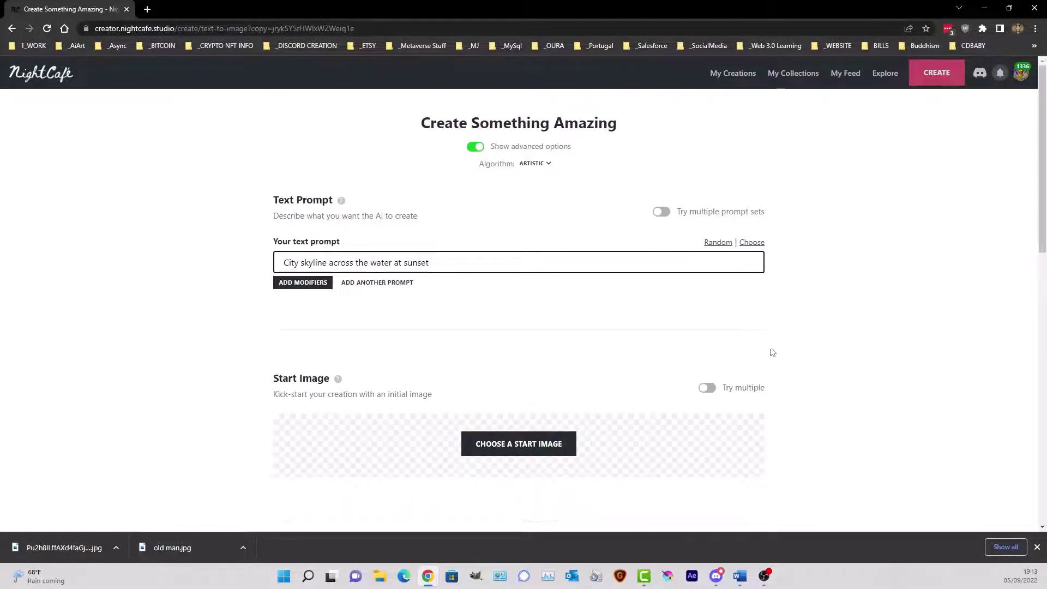
scroll(774, 351, down, 4)
scroll(779, 353, down, 4)
scroll(777, 353, down, 4)
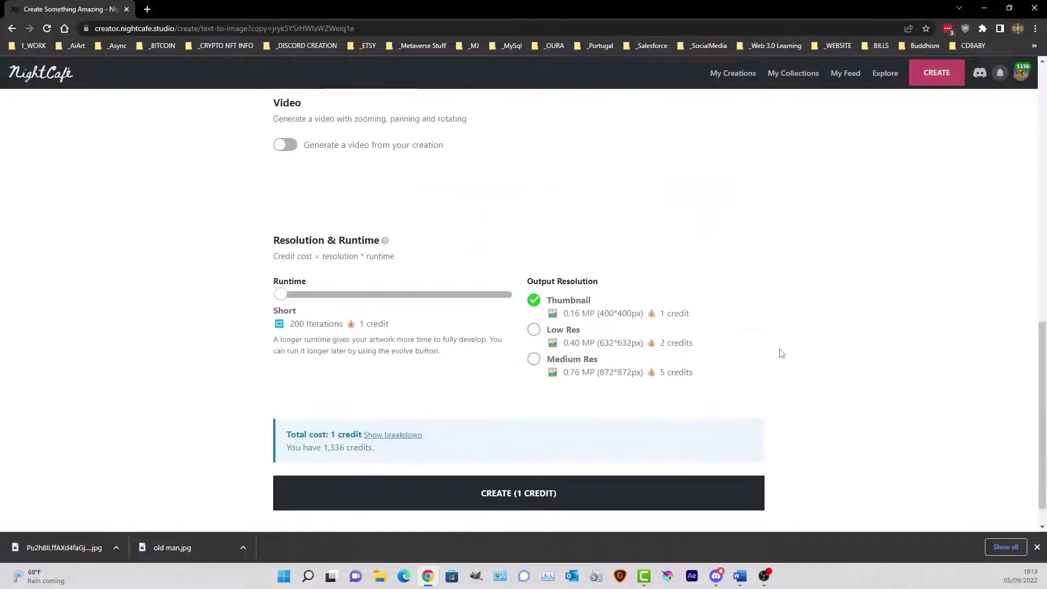
scroll(525, 292, up, 4)
scroll(714, 341, down, 4)
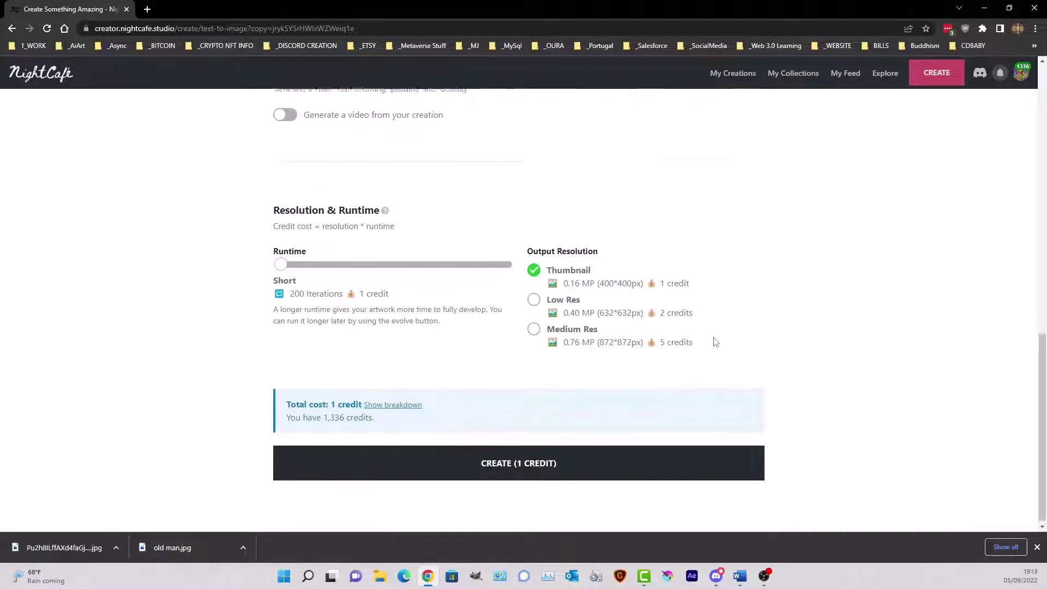
scroll(715, 342, up, 9)
scroll(716, 341, up, 2)
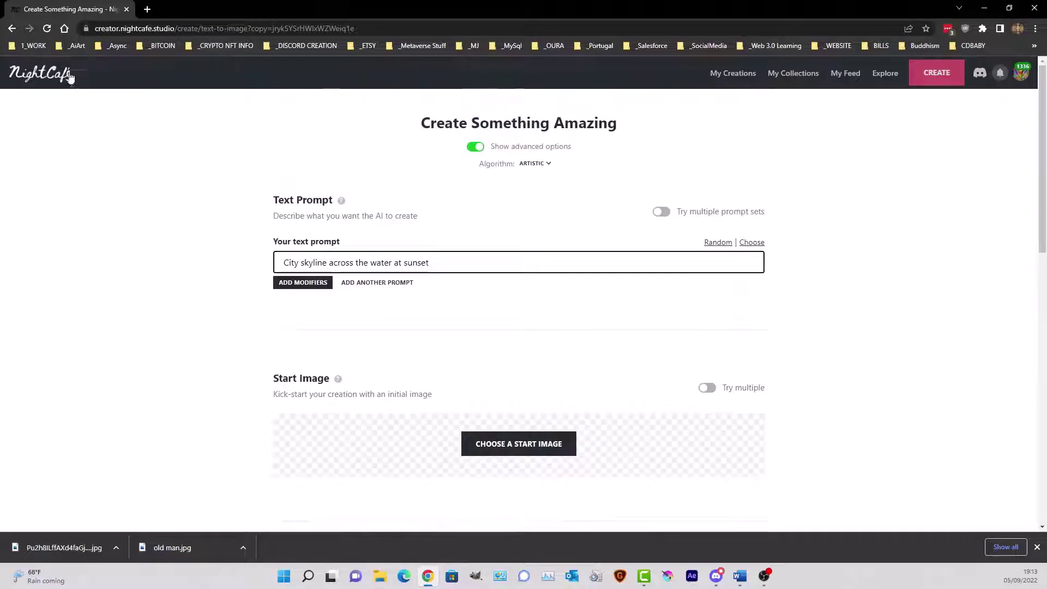
click(12, 28)
Duplicate the Artistic skyline creation again and generate it for one credit
scroll(569, 285, down, 4)
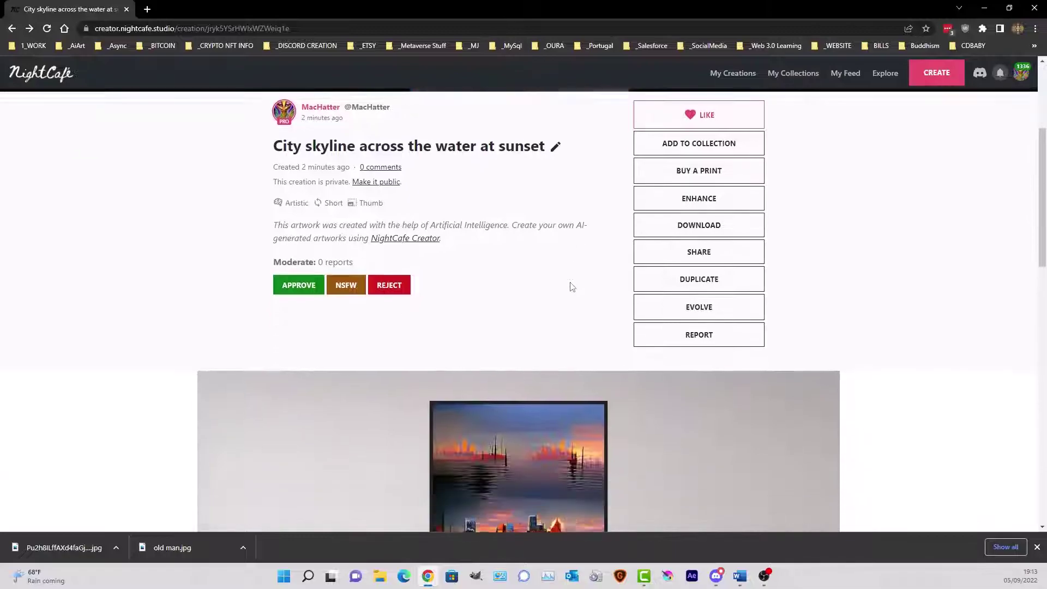
scroll(572, 286, down, 10)
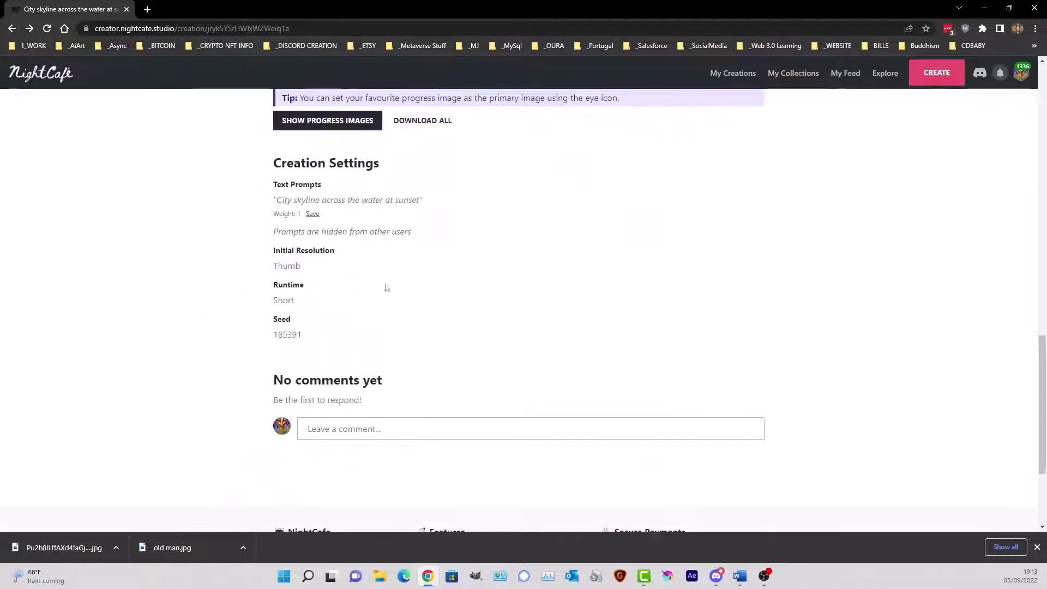
scroll(616, 354, up, 9)
scroll(616, 353, down, 10)
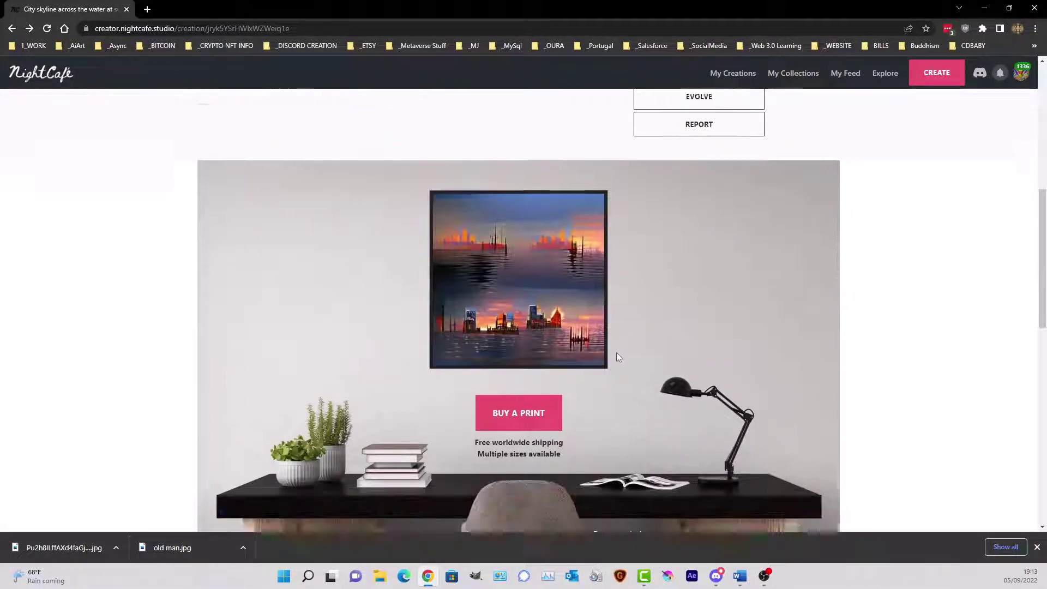
scroll(618, 356, up, 10)
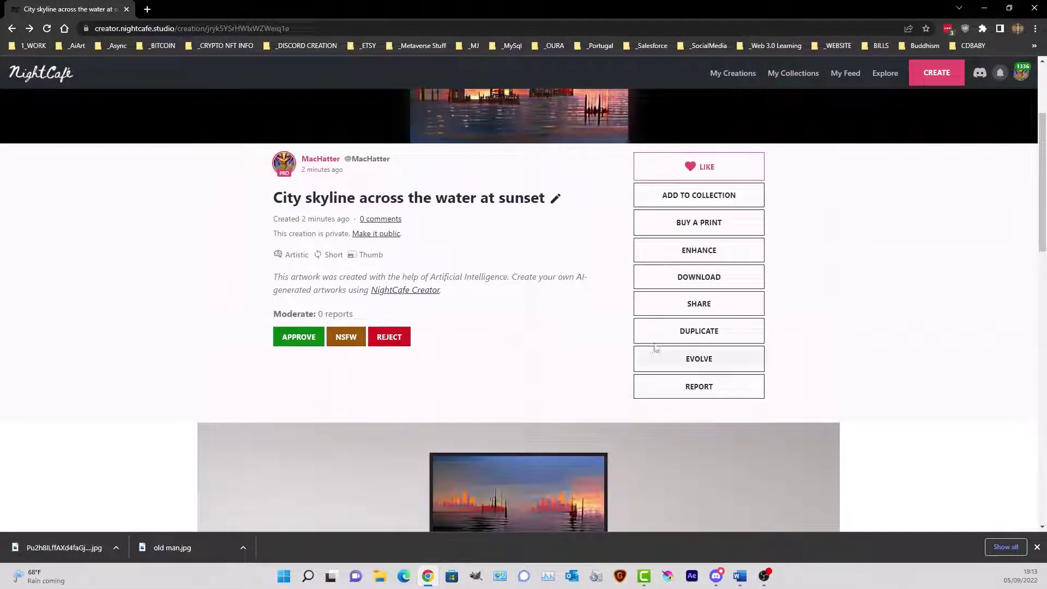
click(662, 339)
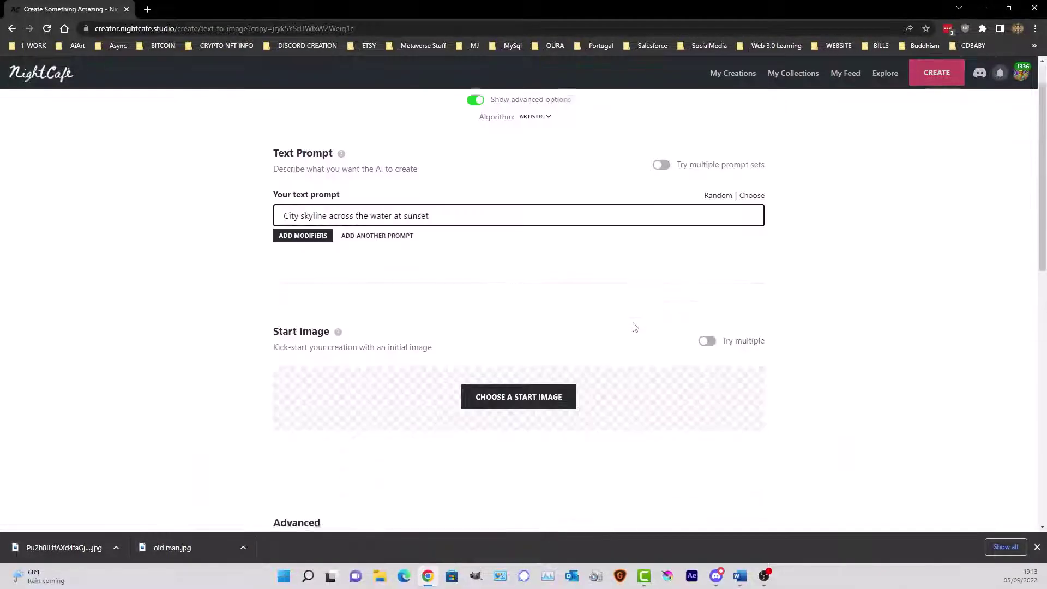
scroll(630, 327, down, 8)
scroll(554, 257, down, 4)
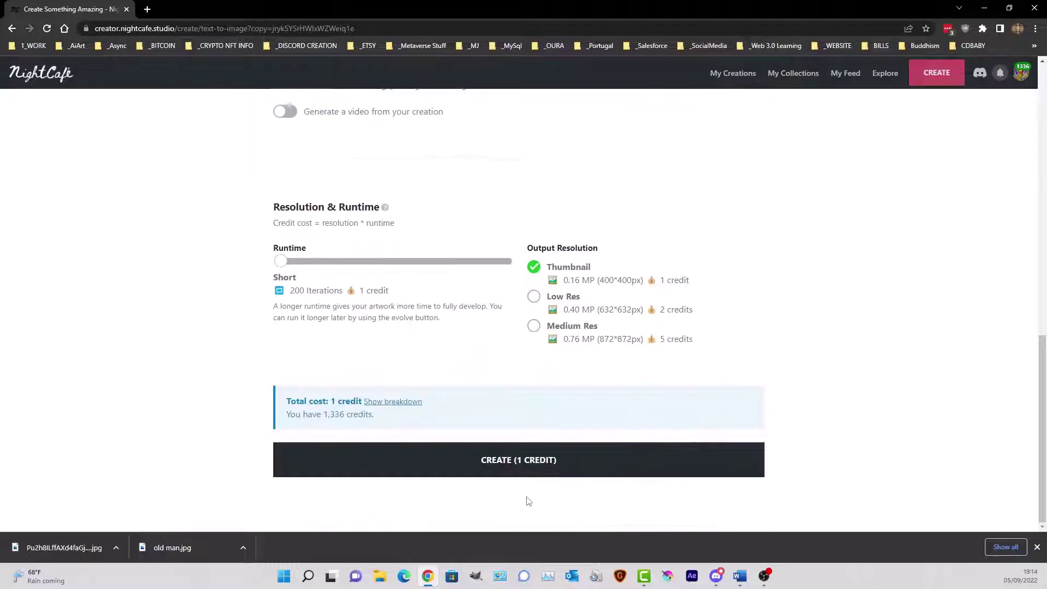
click(534, 469)
From My Creations, duplicate a skyline creation and submit the Coherent copy for one credit
click(729, 76)
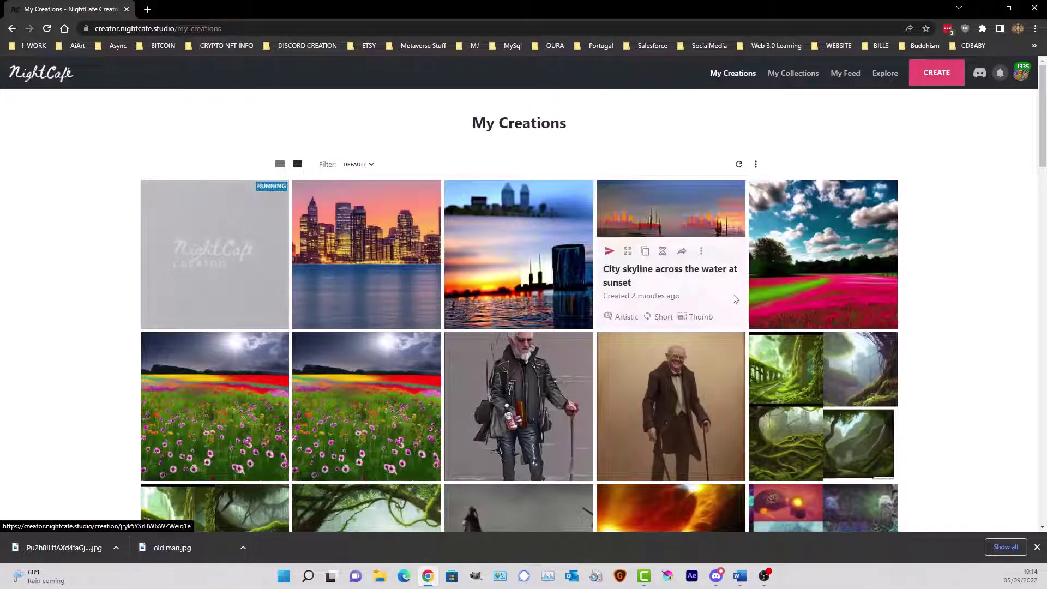
click(518, 216)
scroll(505, 236, down, 4)
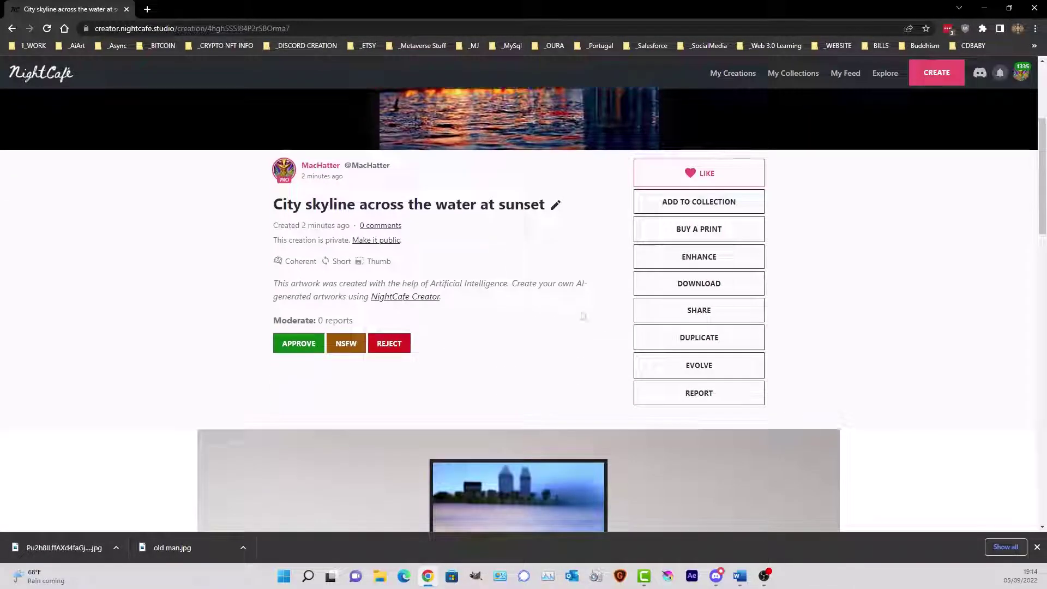
click(683, 348)
scroll(601, 323, down, 10)
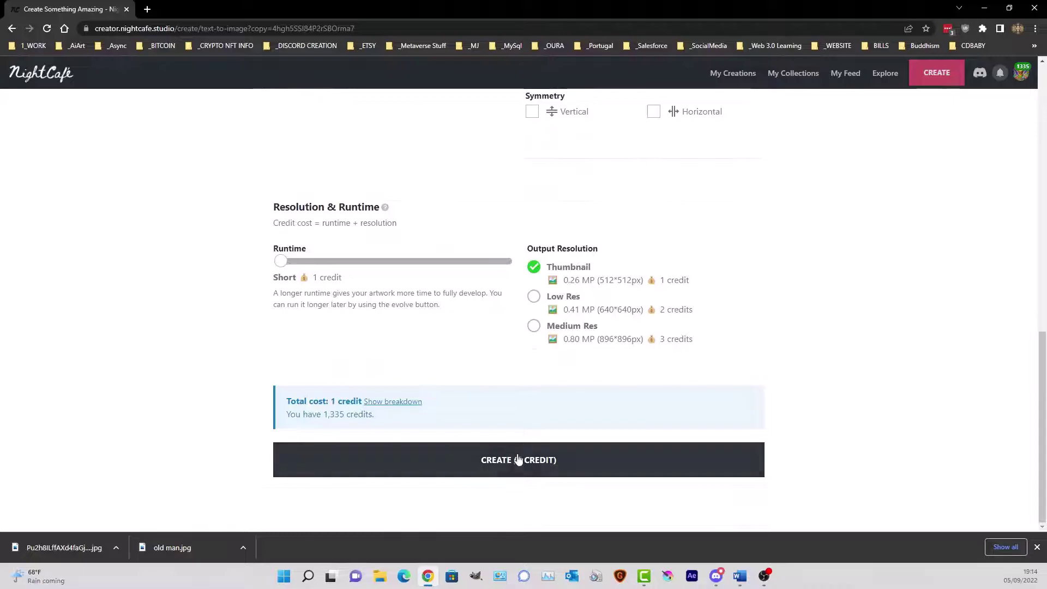
click(518, 459)
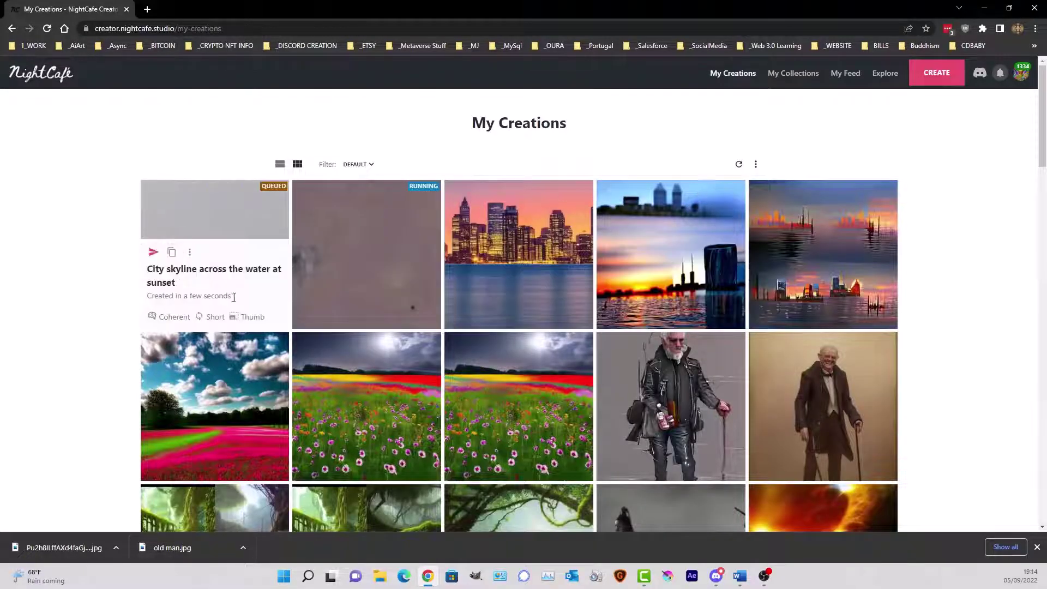
Duplicate the Stable skyline creation with seed 185391 and generate it
click(516, 214)
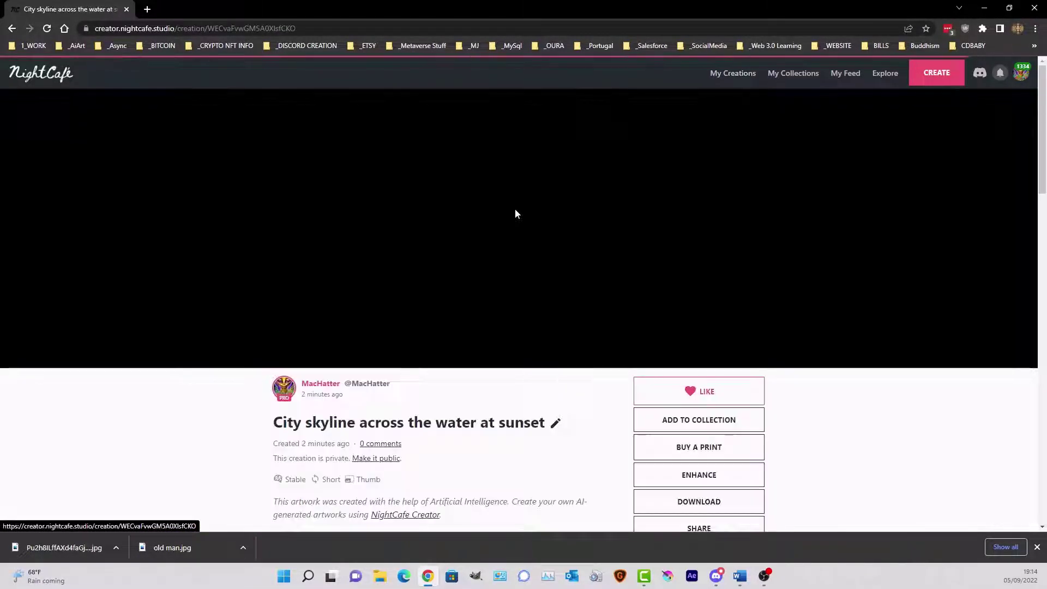
scroll(647, 267, down, 5)
click(687, 292)
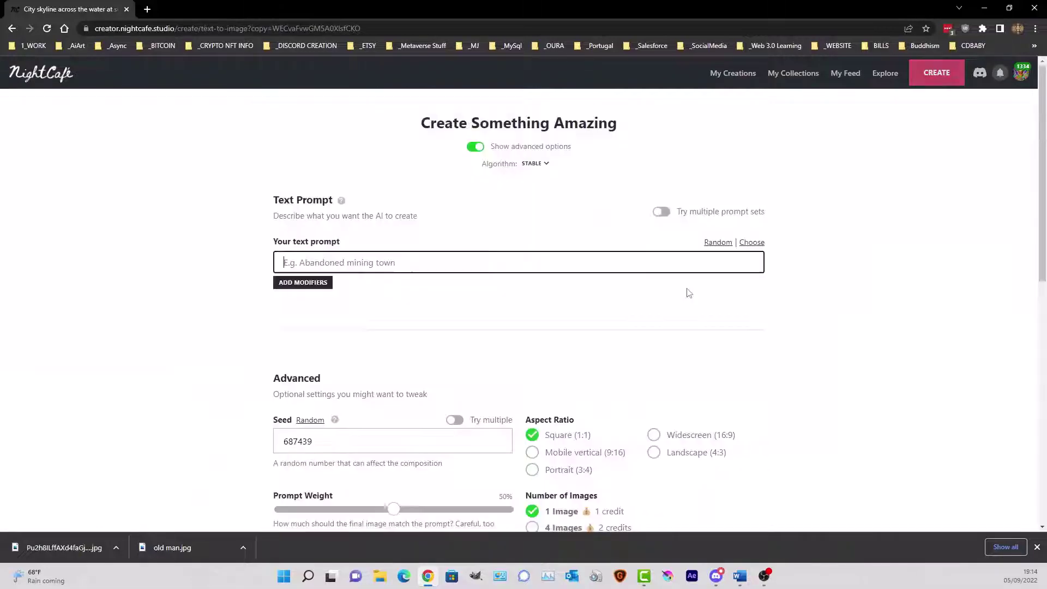
scroll(539, 271, down, 10)
click(517, 467)
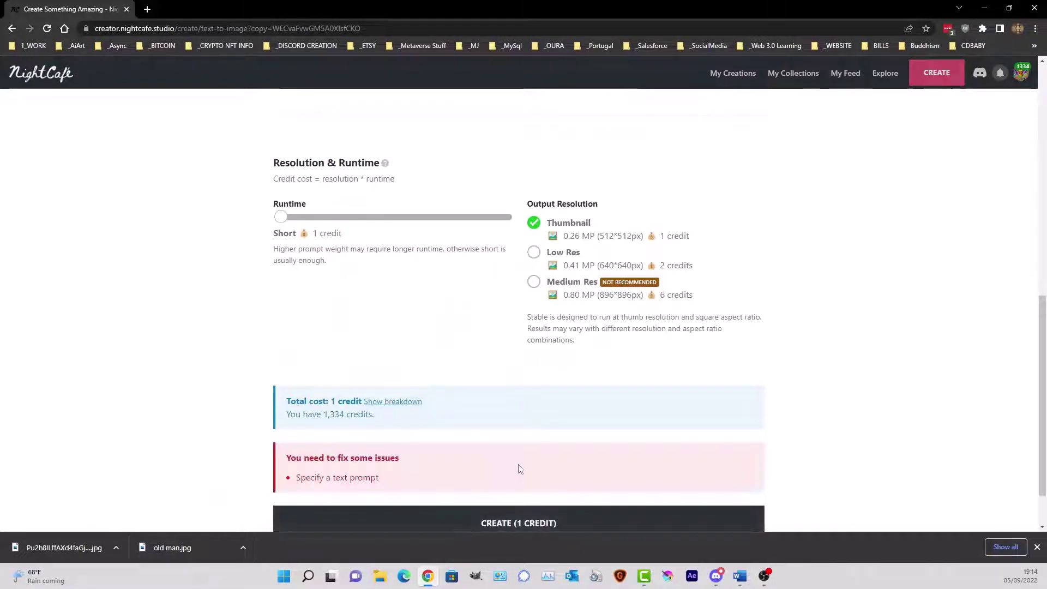
scroll(597, 216, up, 10)
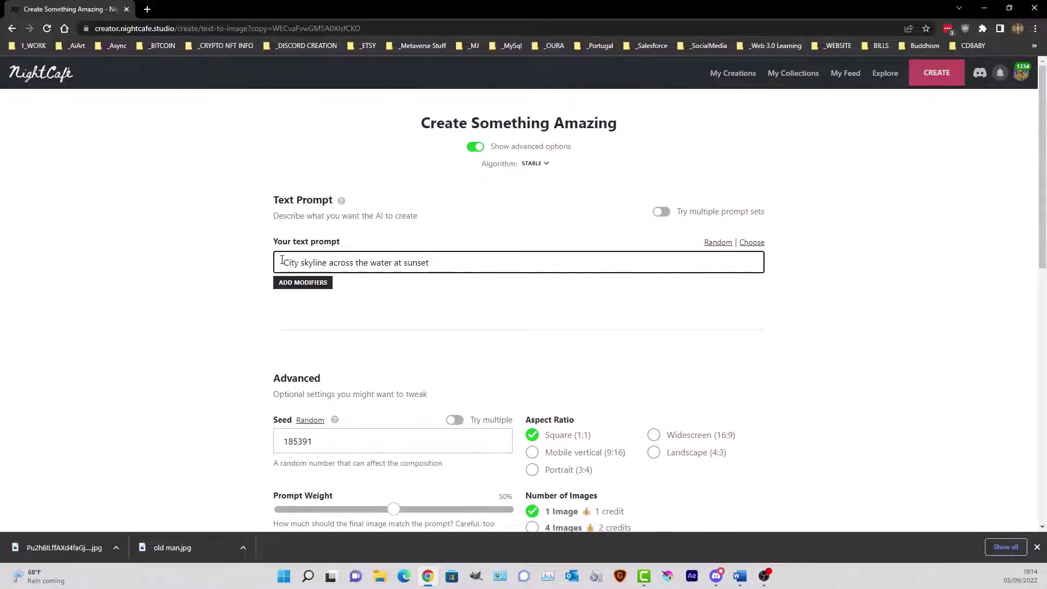
scroll(589, 305, down, 10)
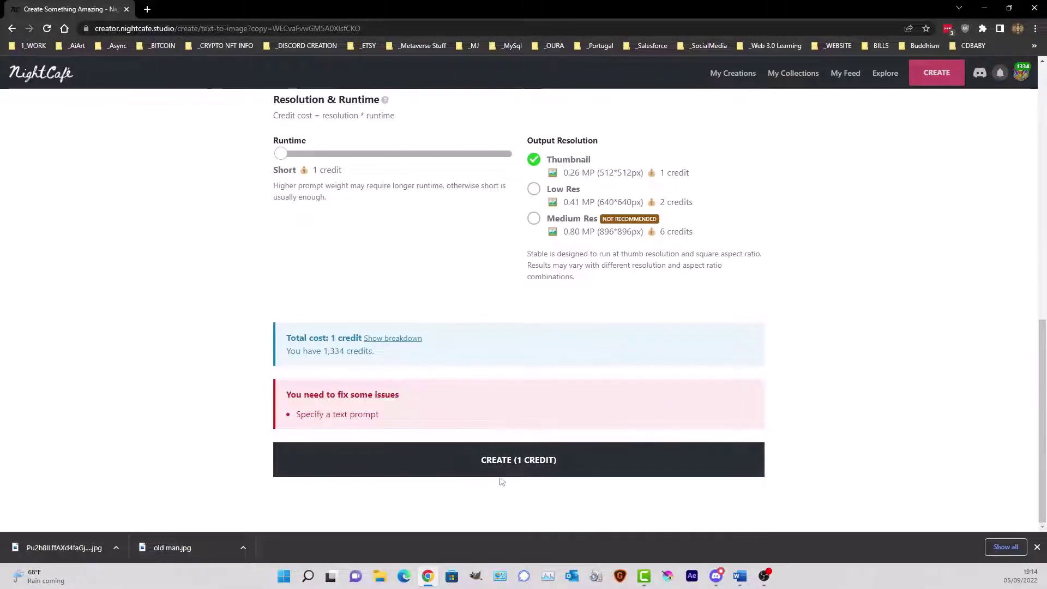
click(528, 459)
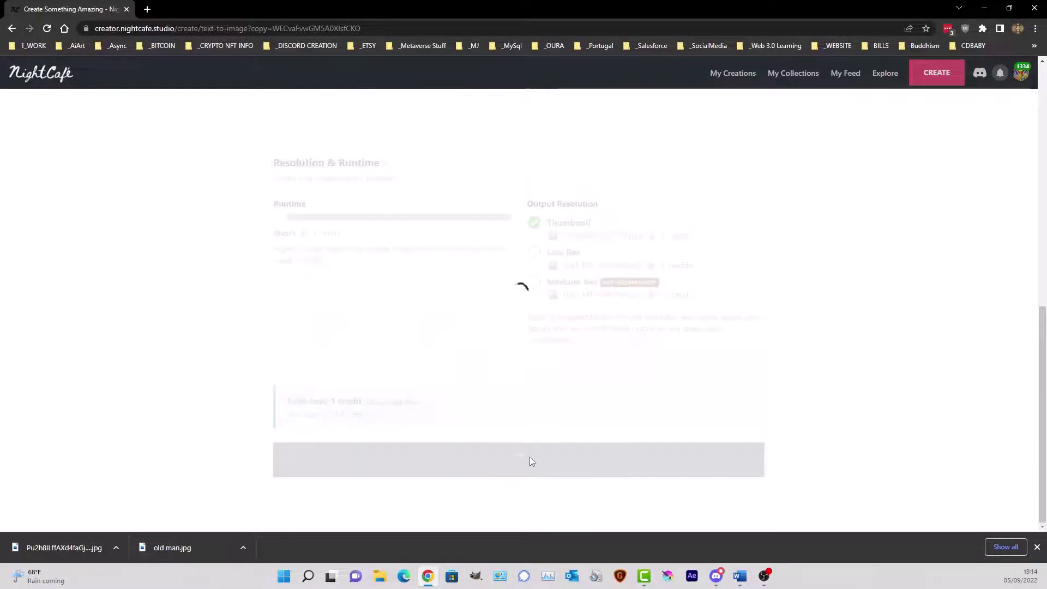
Enlarge a skyline image from the testing collection, close it, and return to My Creations
click(725, 76)
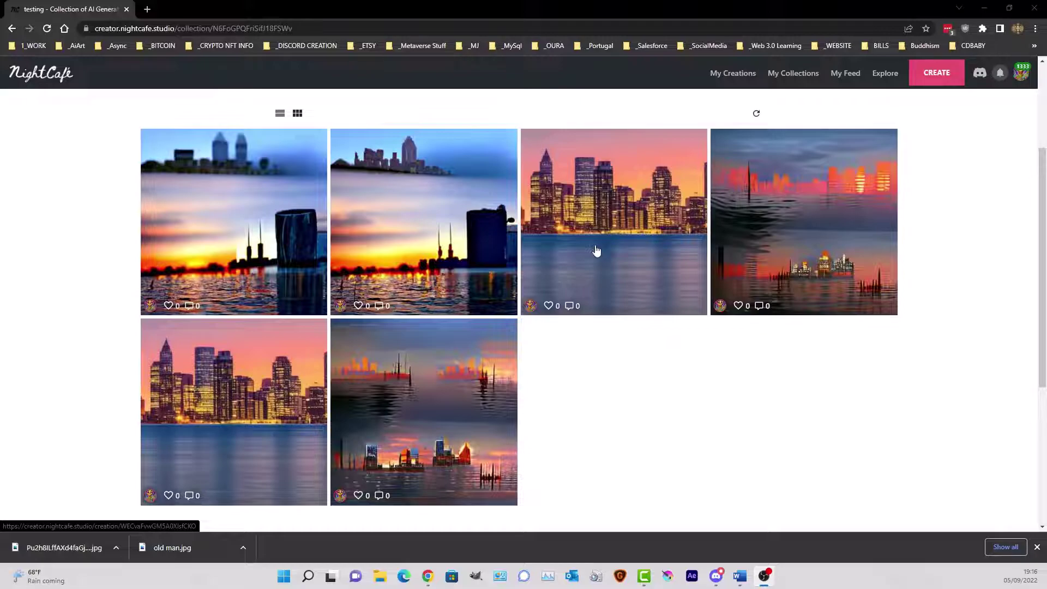
click(195, 373)
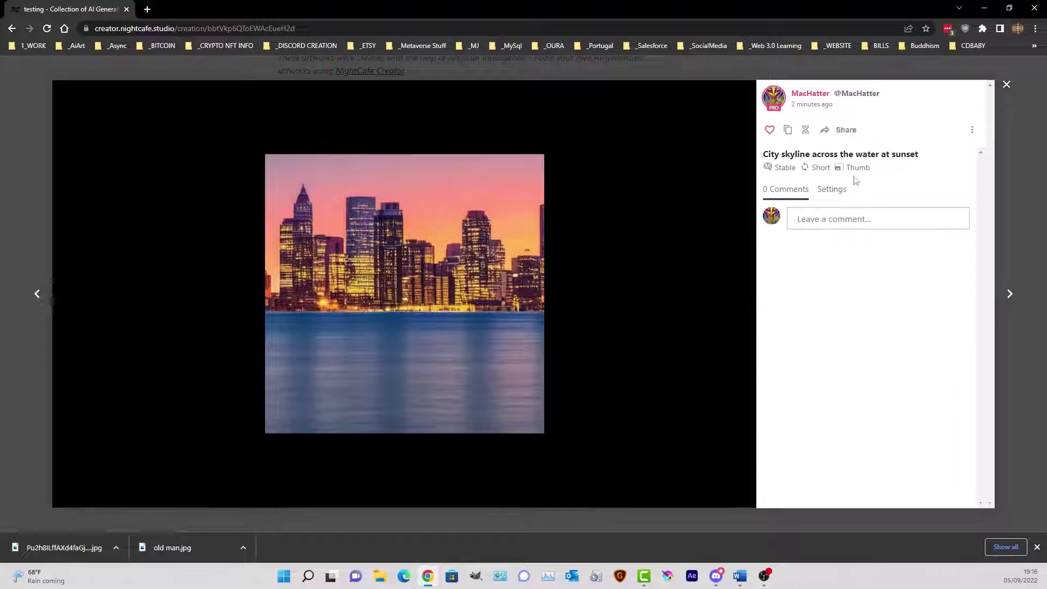
click(1006, 85)
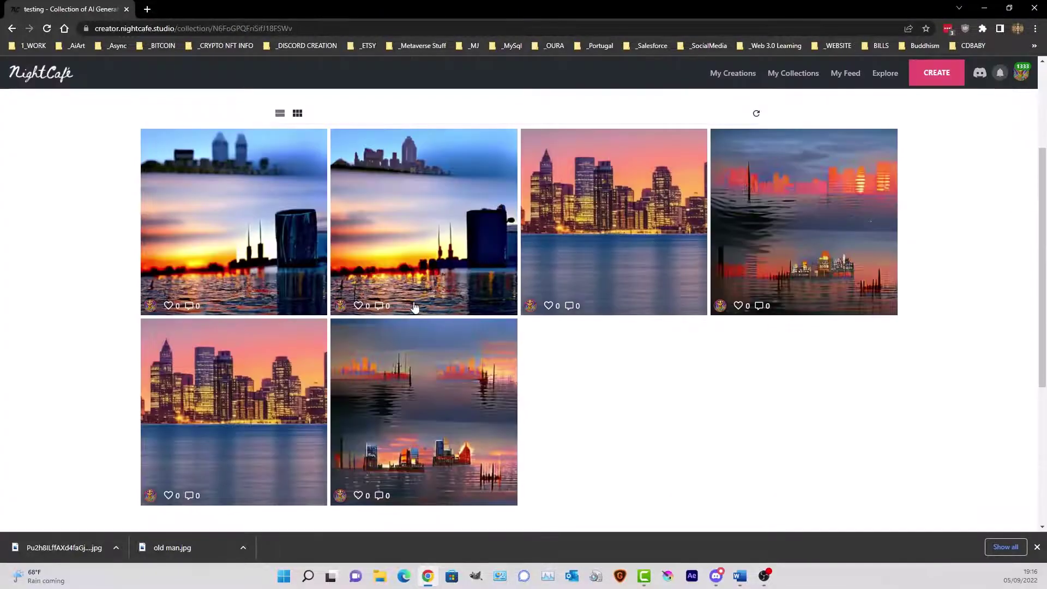
click(744, 75)
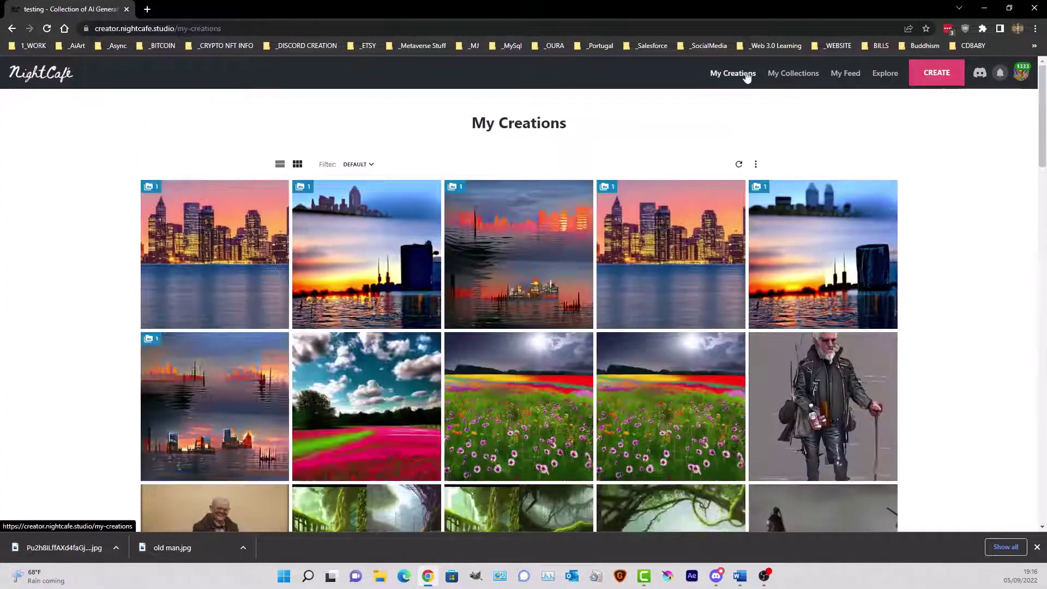
click(643, 217)
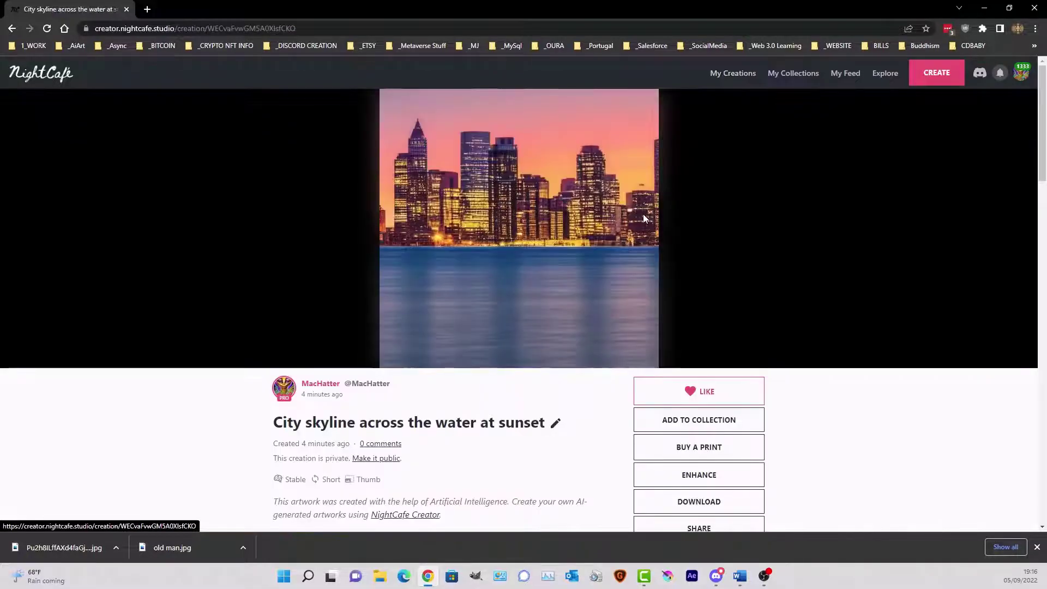
scroll(421, 297, down, 4)
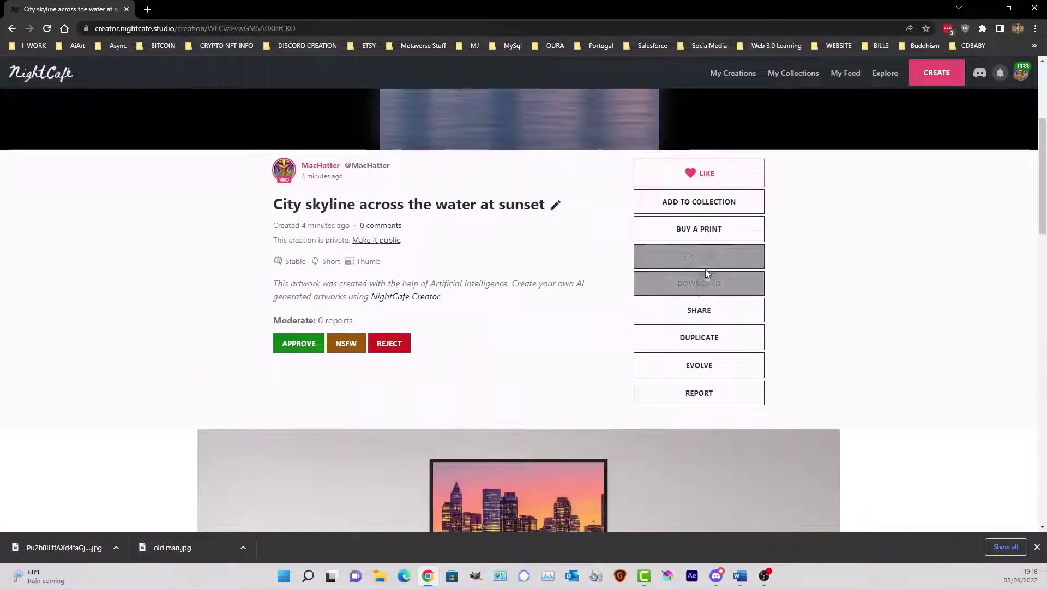
scroll(582, 299, up, 4)
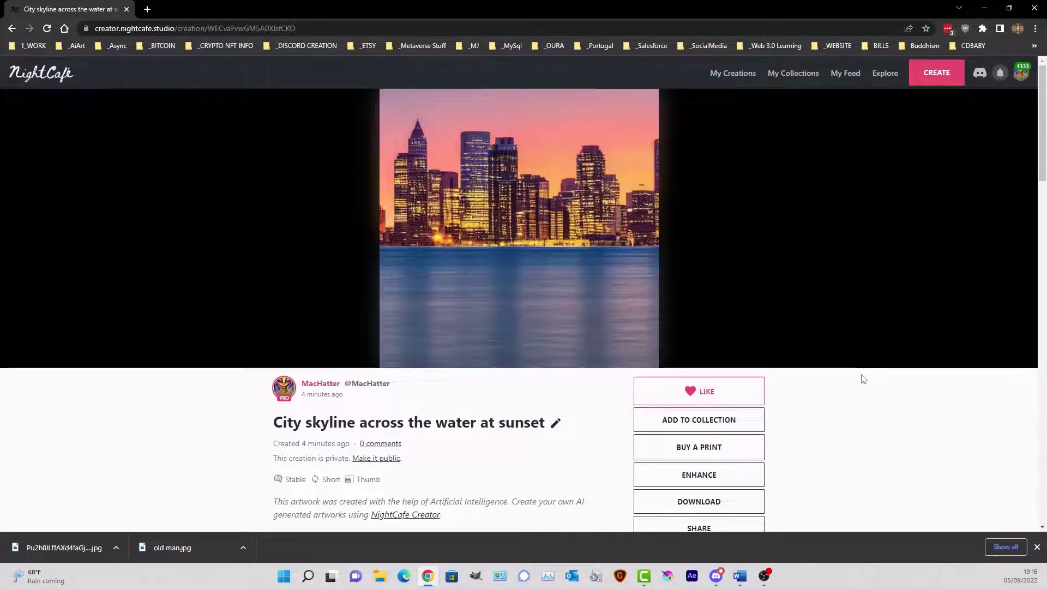
scroll(863, 379, down, 5)
scroll(860, 376, up, 5)
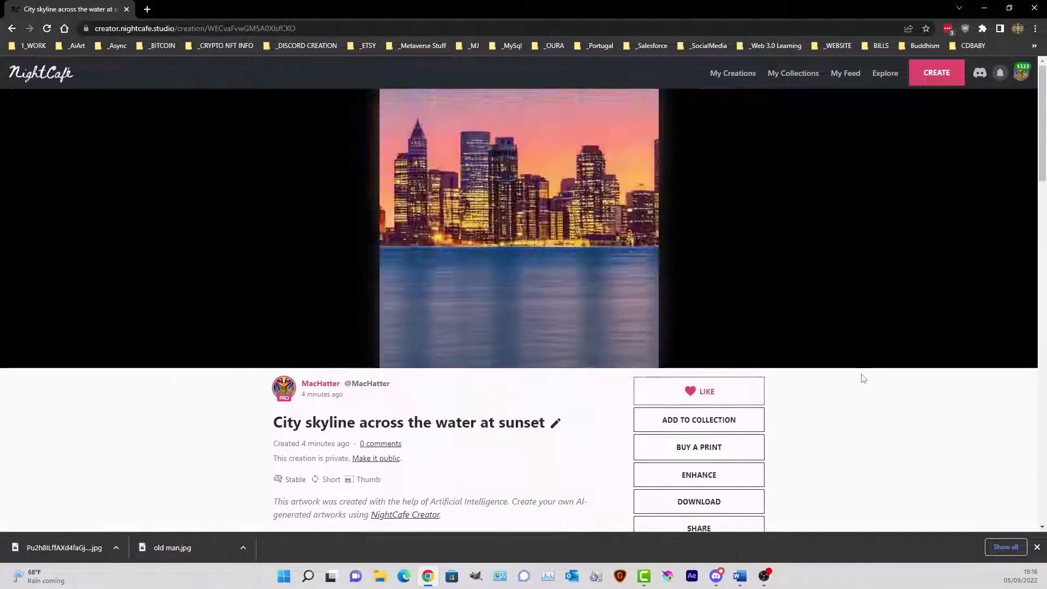
click(735, 78)
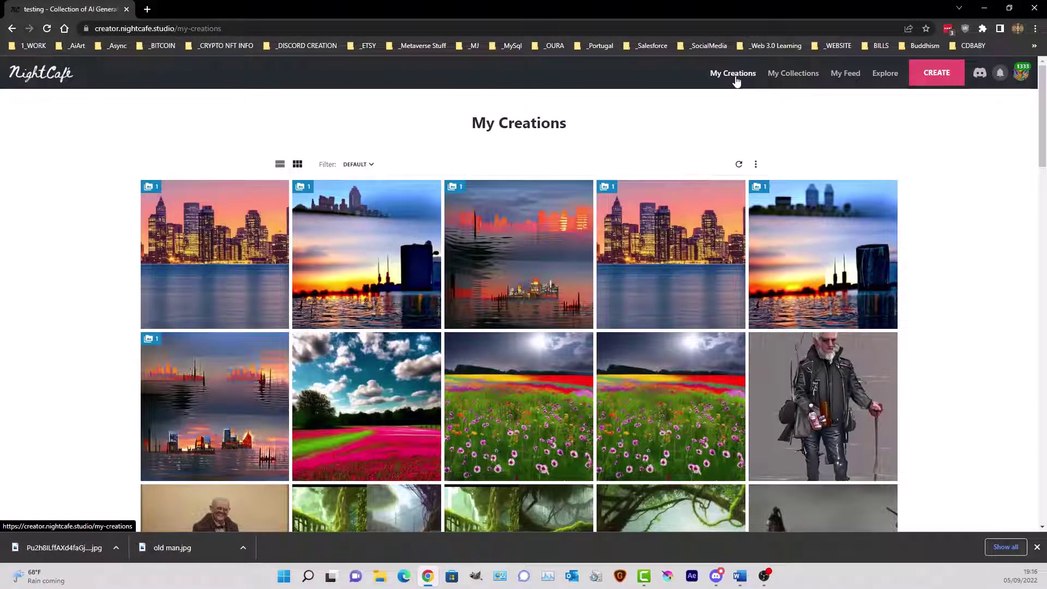
mouse_move(213, 272)
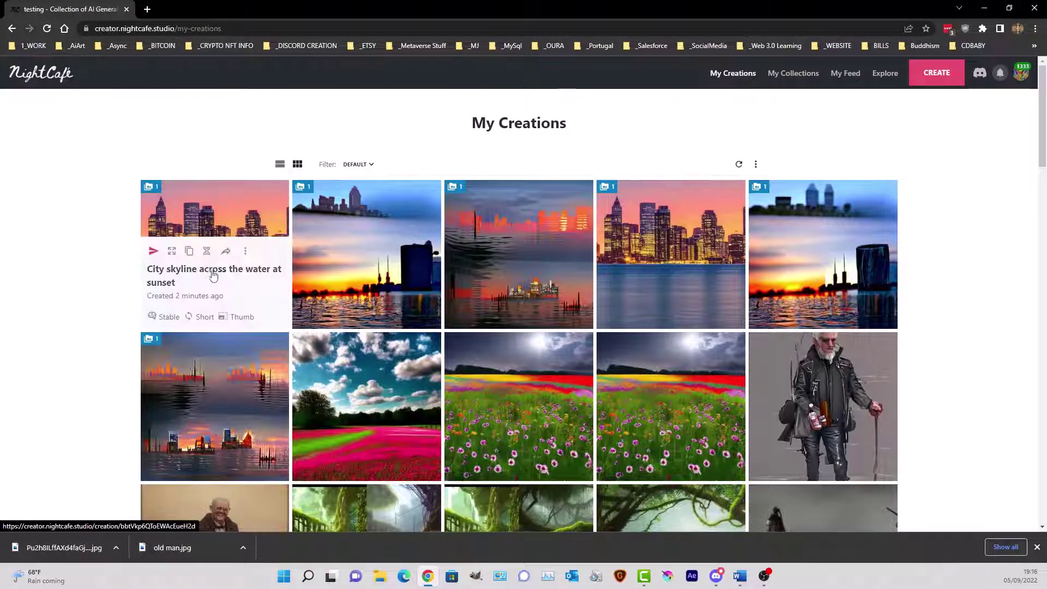
click(238, 231)
scroll(431, 344, down, 4)
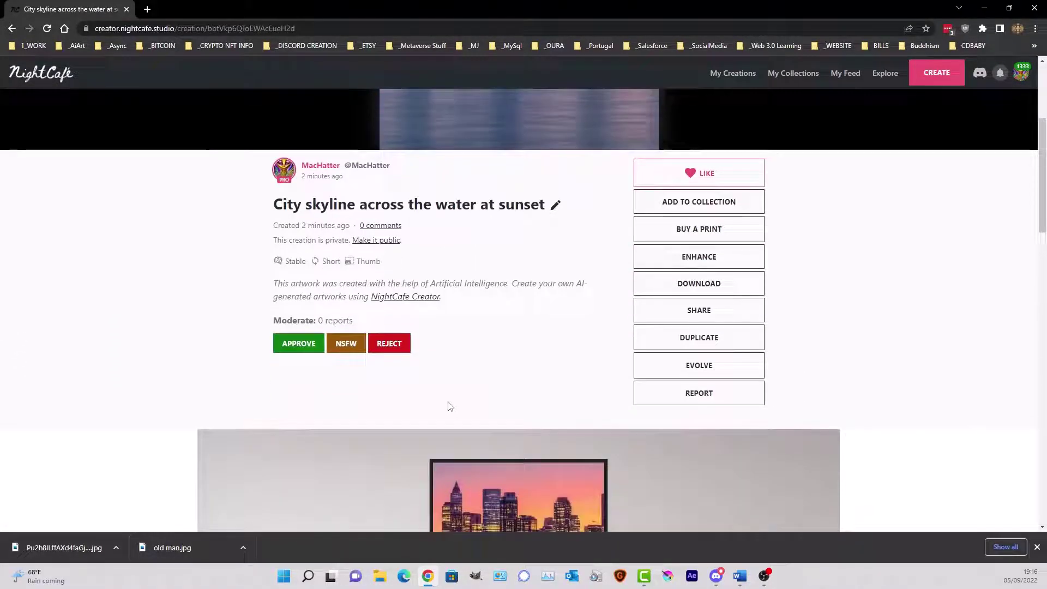
scroll(449, 406, up, 4)
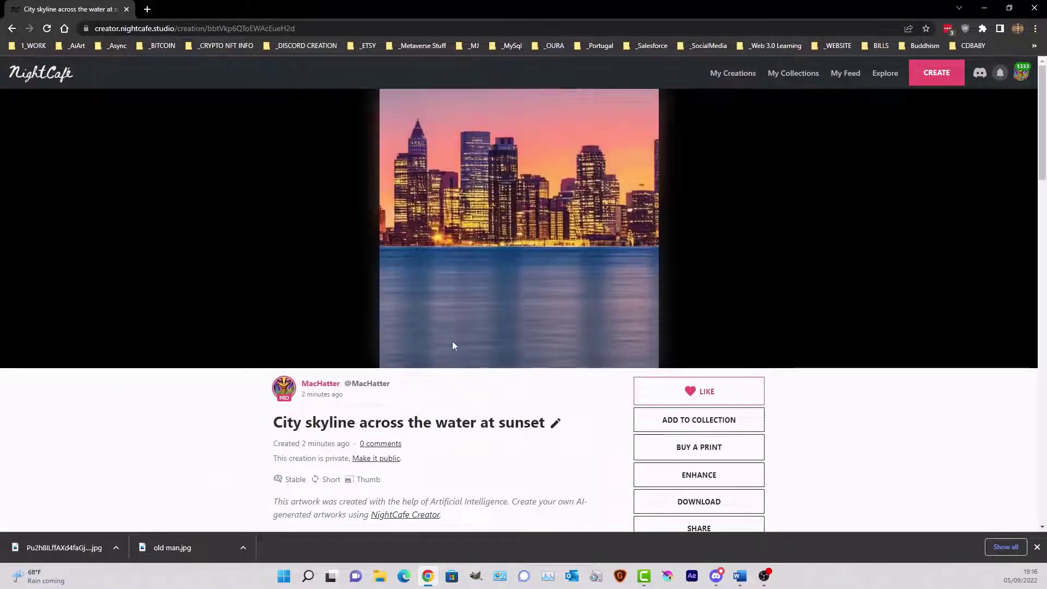
scroll(452, 343, down, 8)
scroll(452, 346, down, 5)
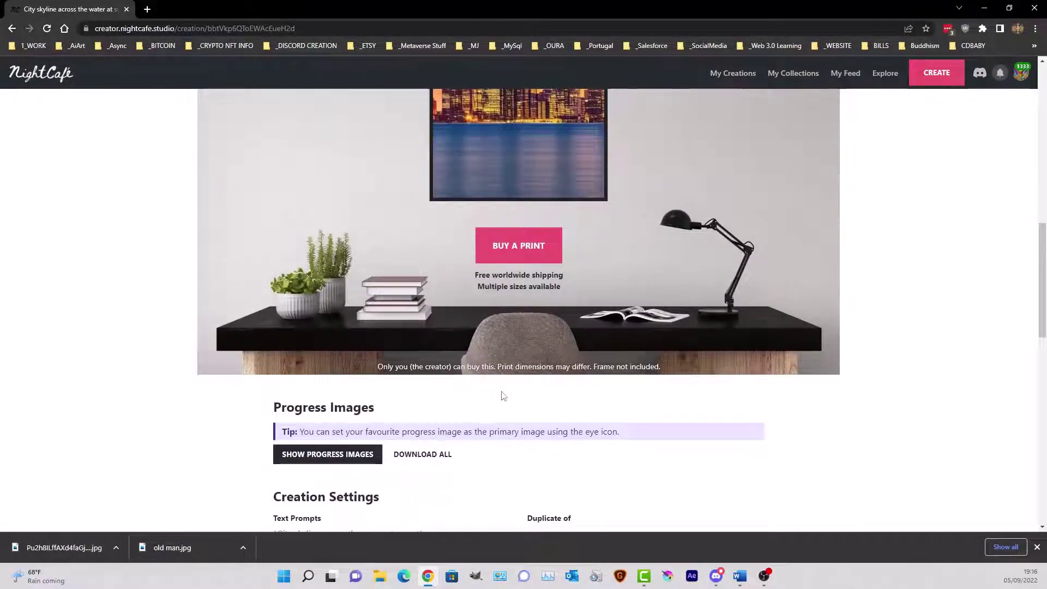
scroll(502, 397, down, 7)
scroll(502, 396, down, 3)
scroll(502, 396, up, 3)
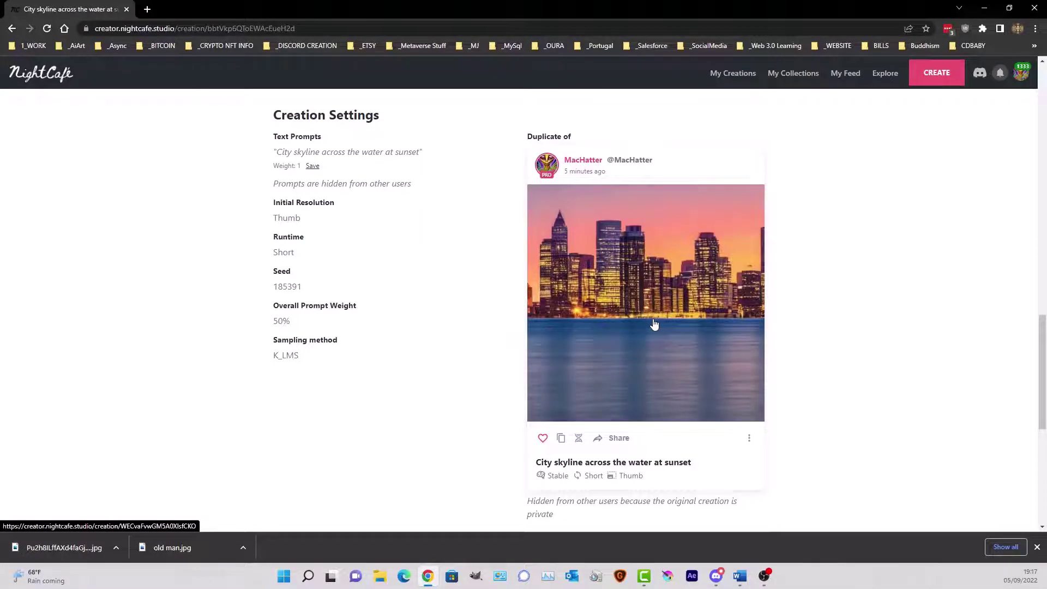
scroll(654, 325, up, 10)
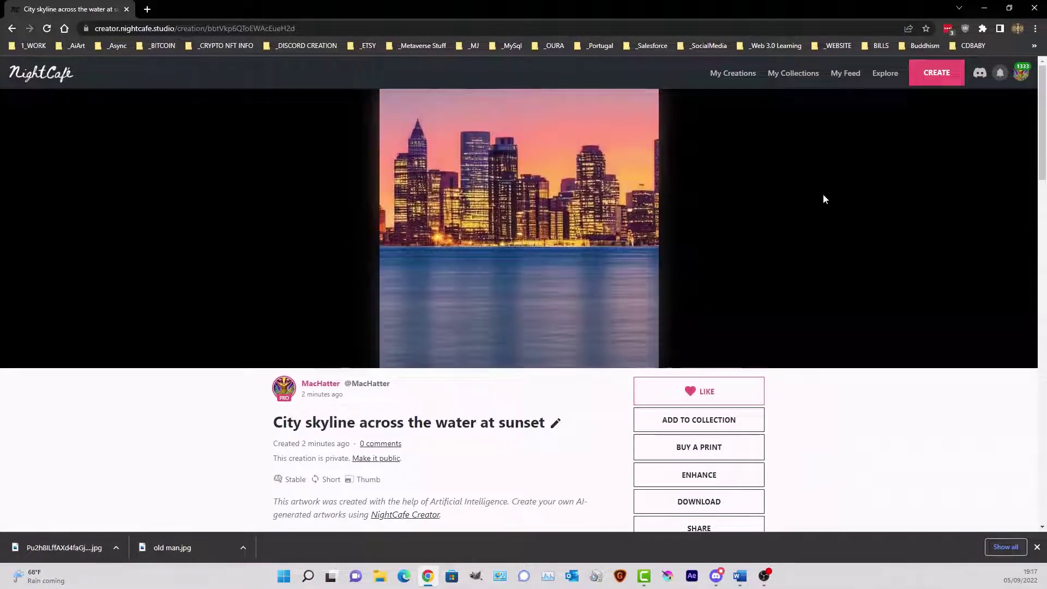
scroll(606, 409, down, 15)
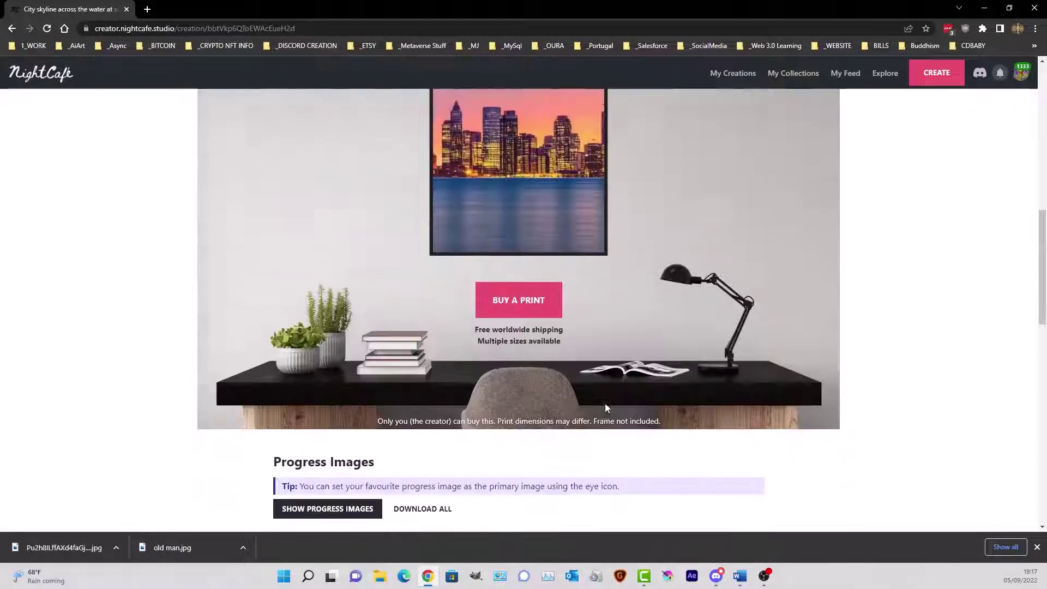
scroll(380, 328, up, 20)
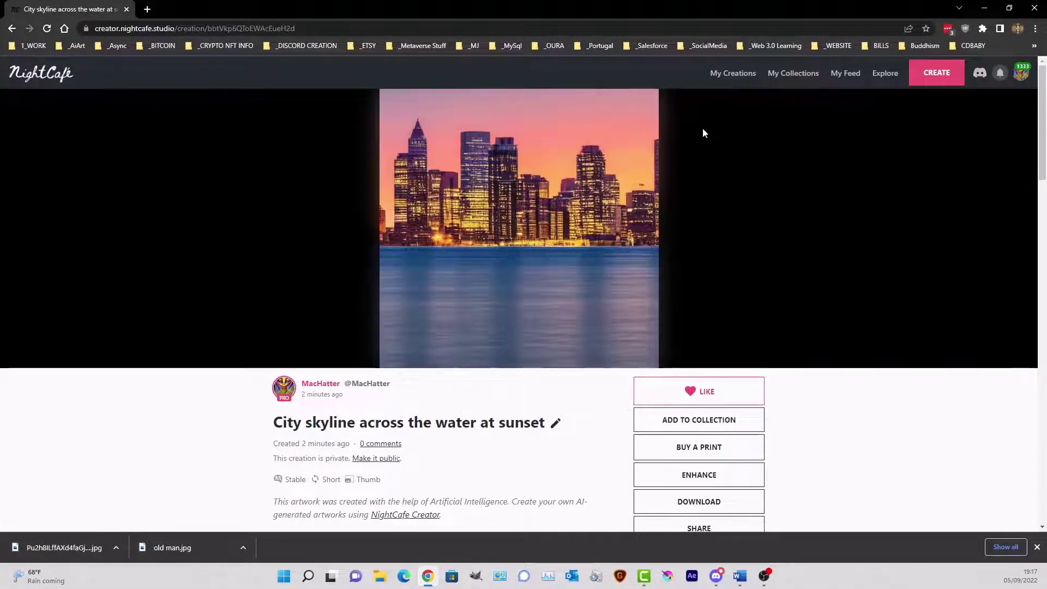
Open a Stable city skyline creation and review its Creation Settings
click(736, 75)
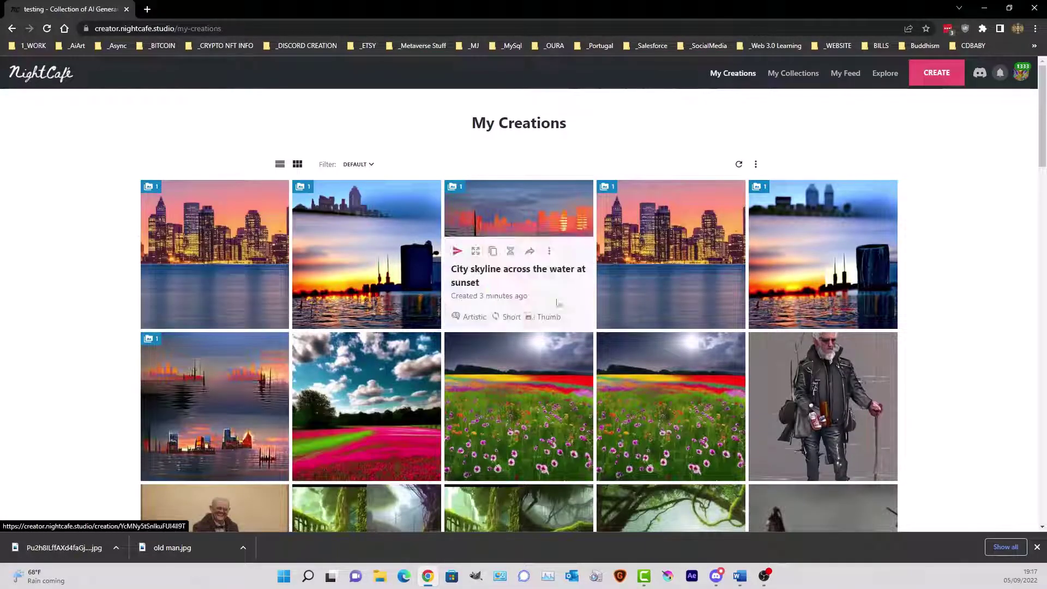
click(635, 214)
scroll(458, 324, down, 15)
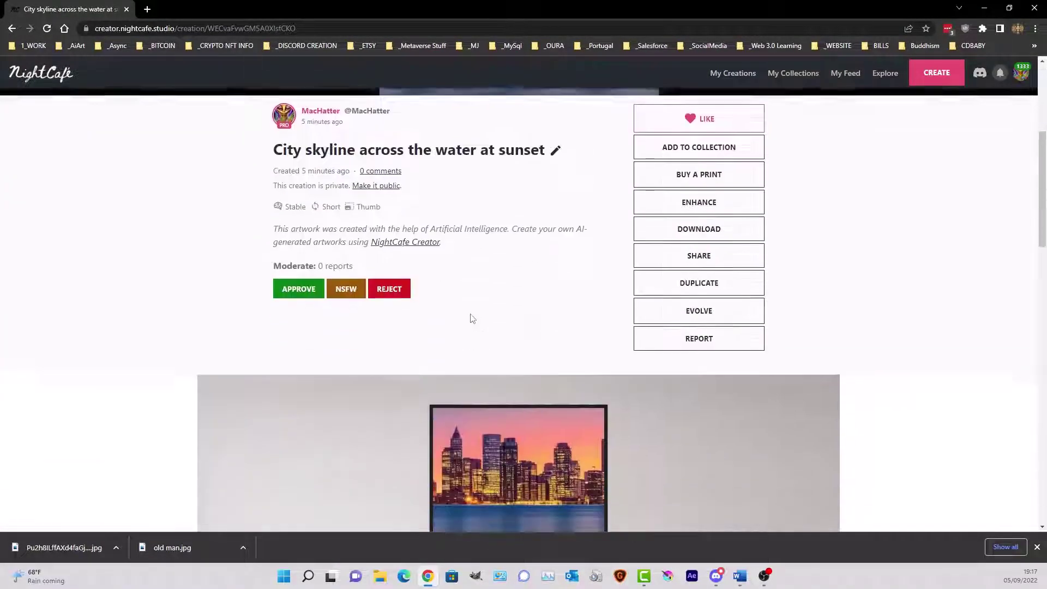
scroll(472, 319, up, 15)
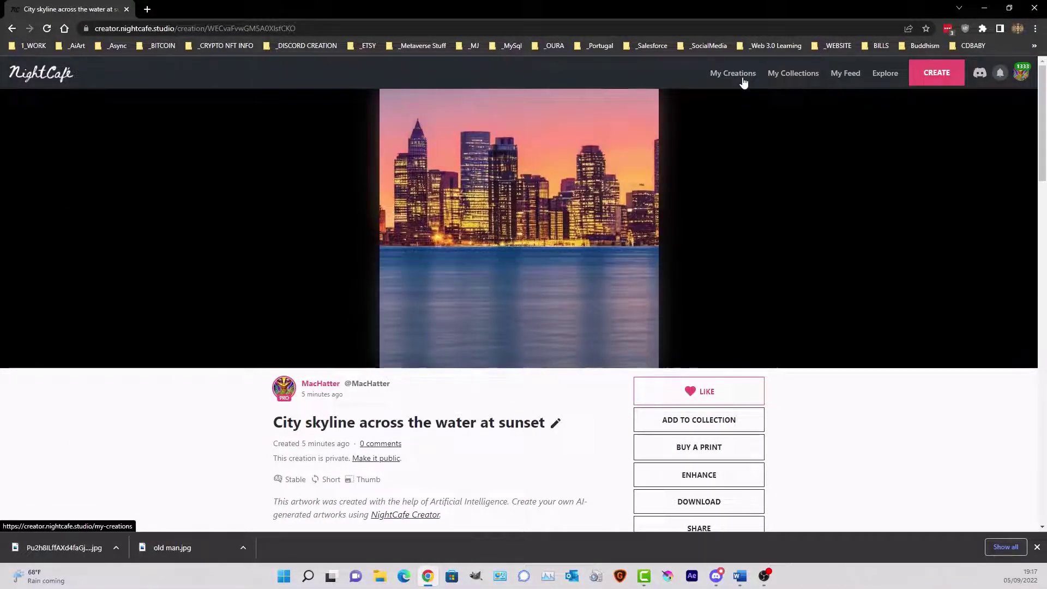
scroll(755, 229, down, 10)
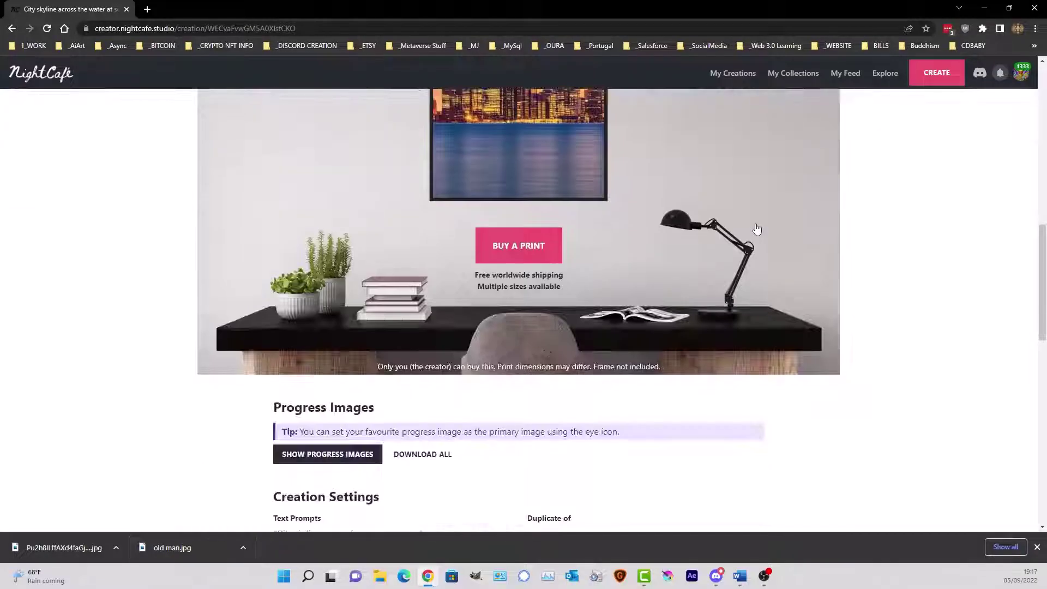
scroll(757, 229, down, 6)
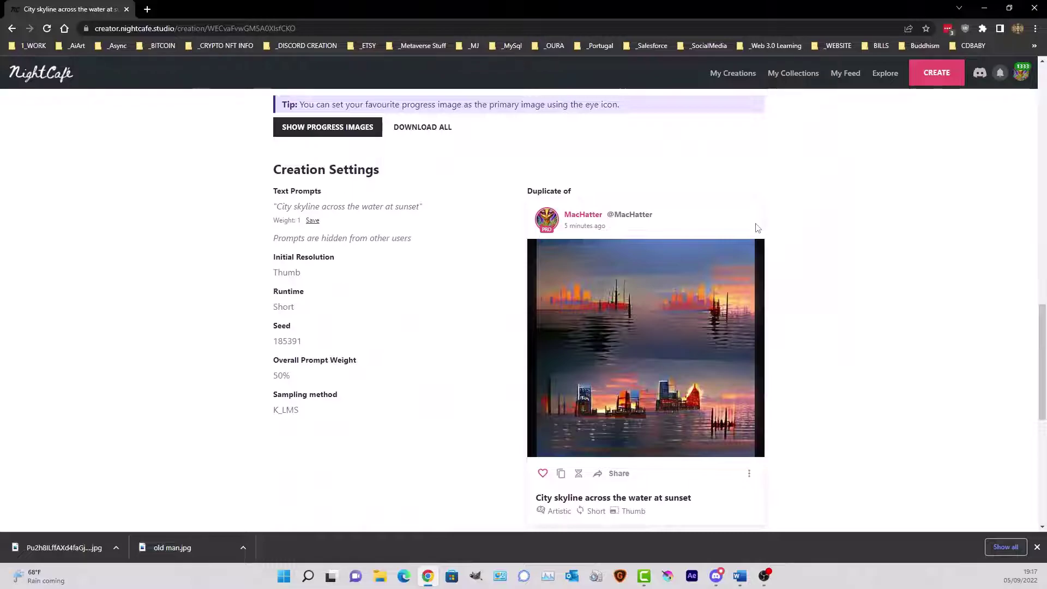
scroll(756, 226, up, 15)
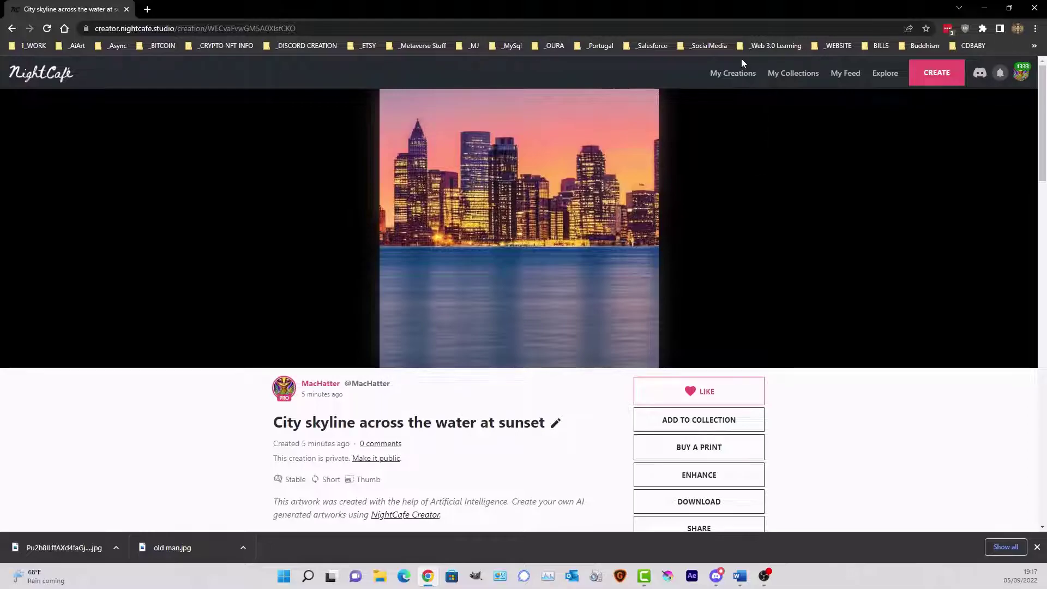
Return to My Creations and open the Stable duplicate that uses seed 185391
click(715, 76)
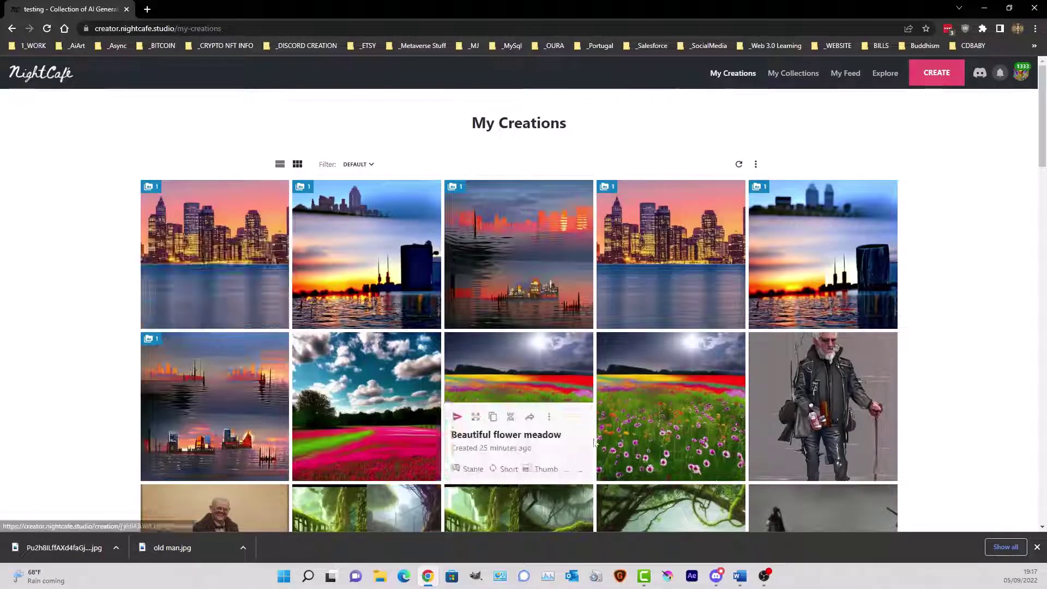
mouse_move(659, 240)
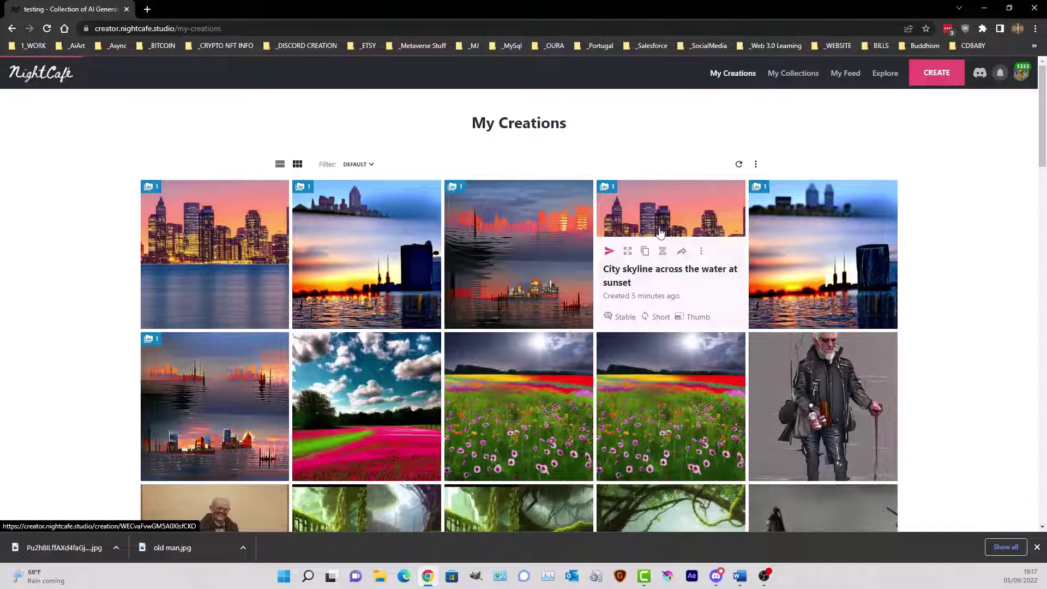
click(660, 233)
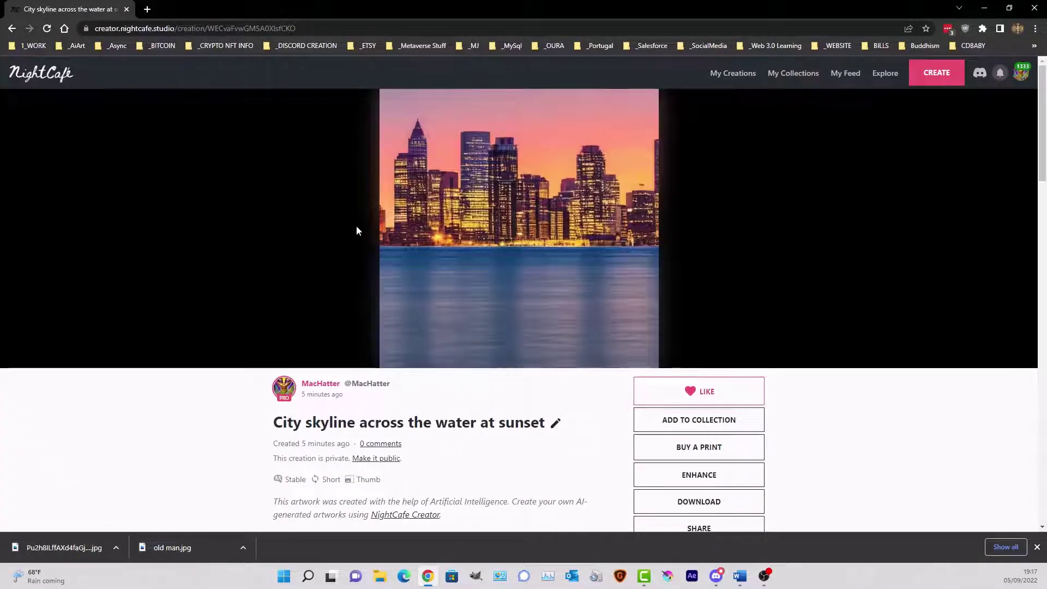
Duplicate the seed-185391 Stable skyline with 16 images and confirm the 7-credit generation
scroll(357, 230, down, 5)
click(654, 284)
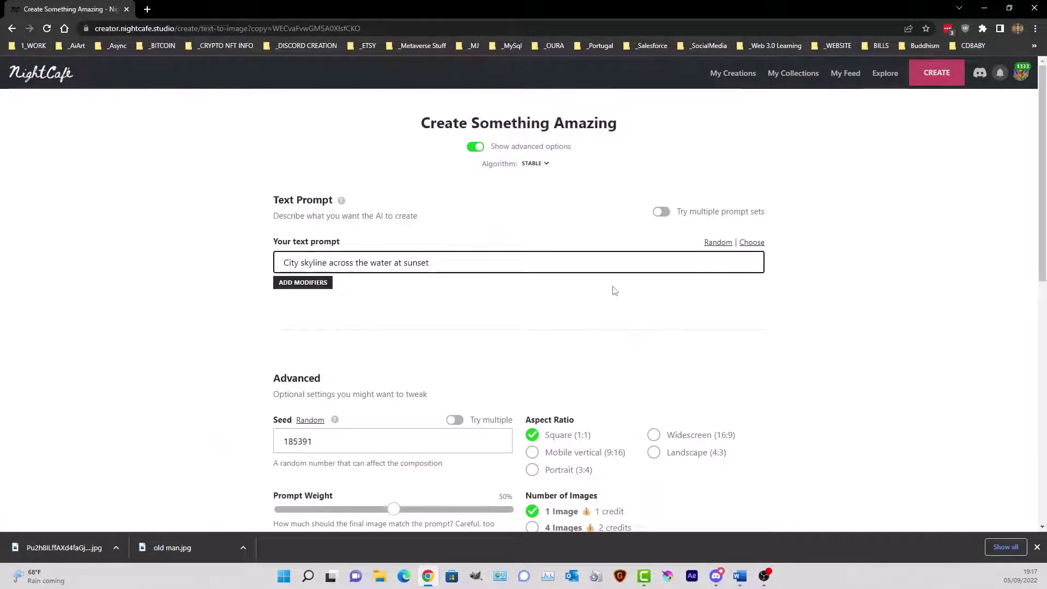
scroll(614, 290, down, 4)
click(533, 344)
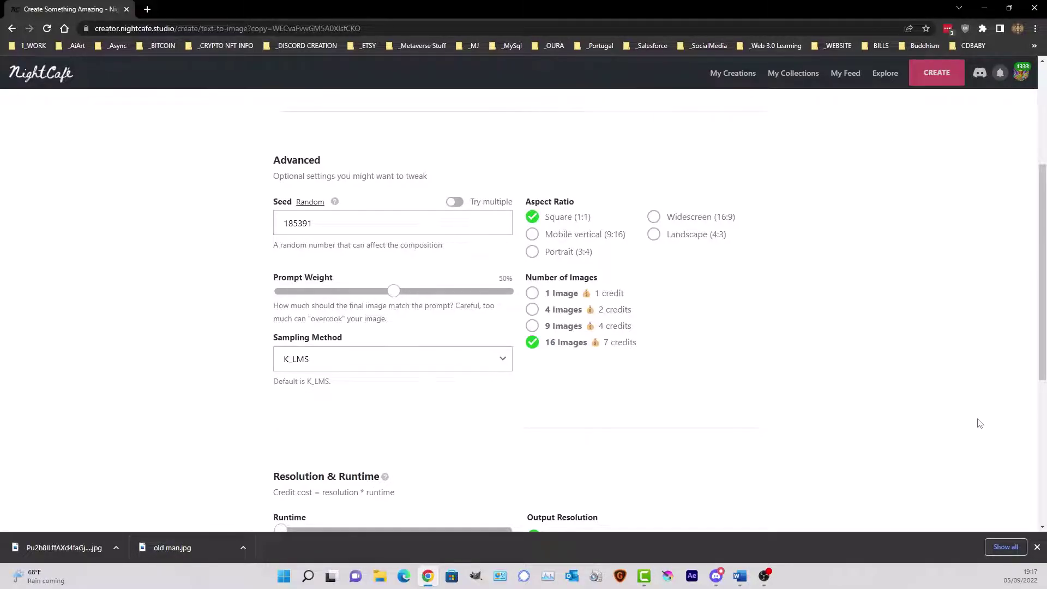
scroll(792, 393, down, 3)
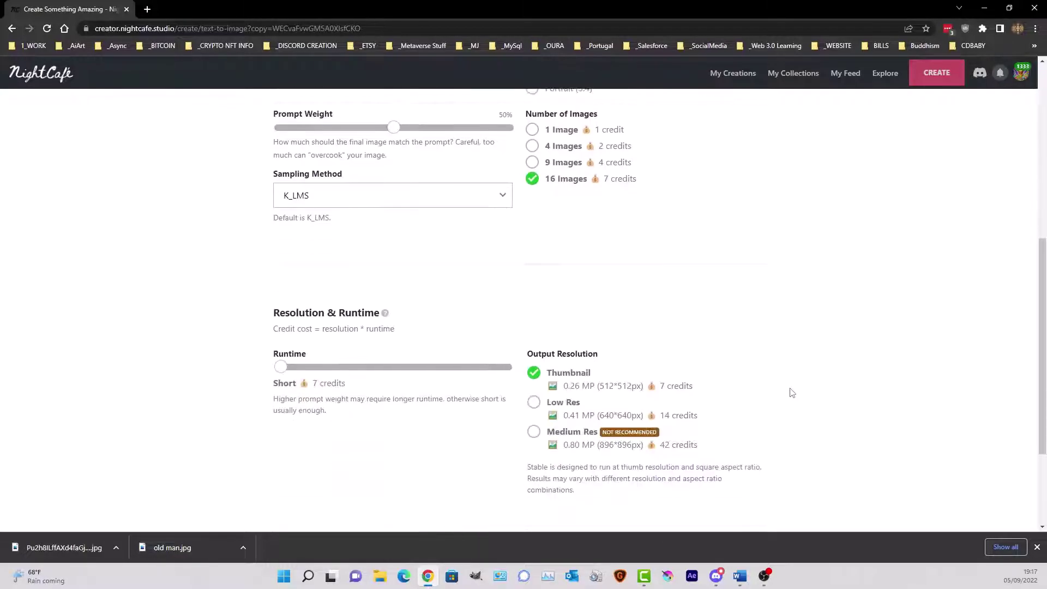
scroll(791, 392, up, 7)
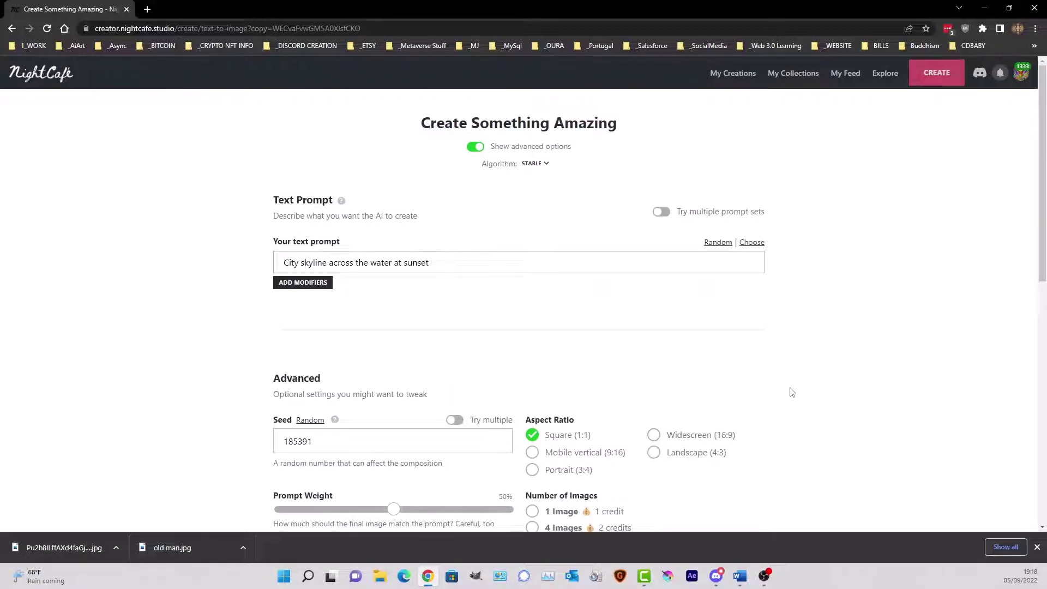
scroll(791, 392, down, 10)
scroll(791, 393, up, 6)
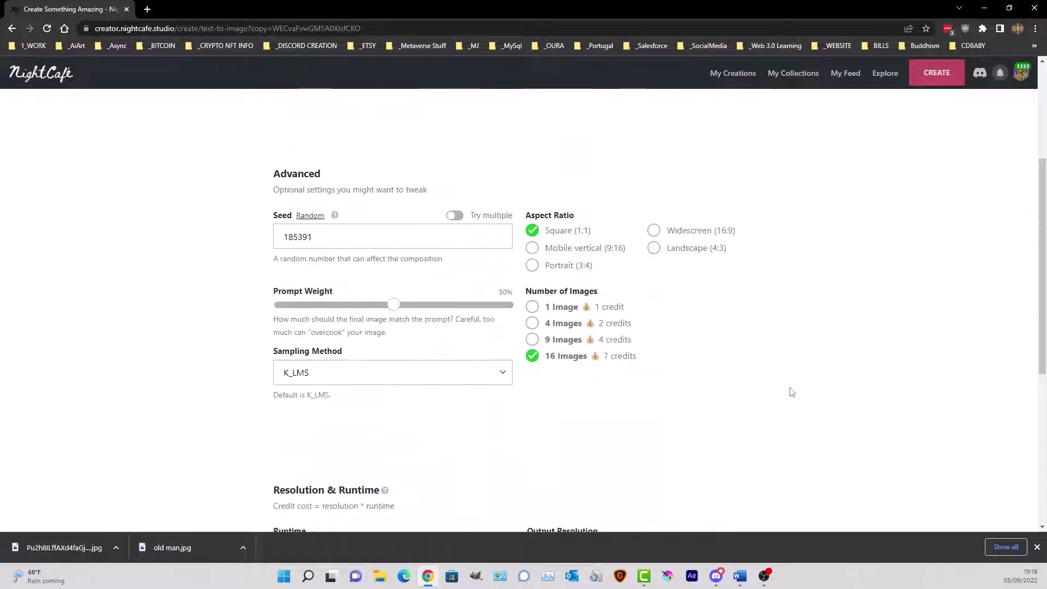
scroll(866, 404, up, 2)
scroll(730, 391, down, 8)
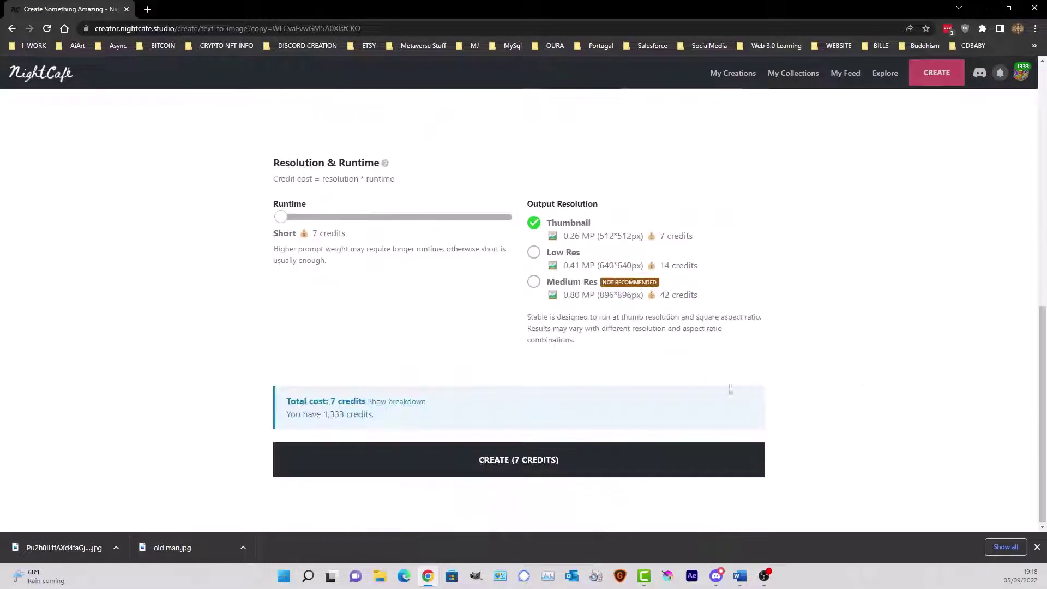
click(518, 461)
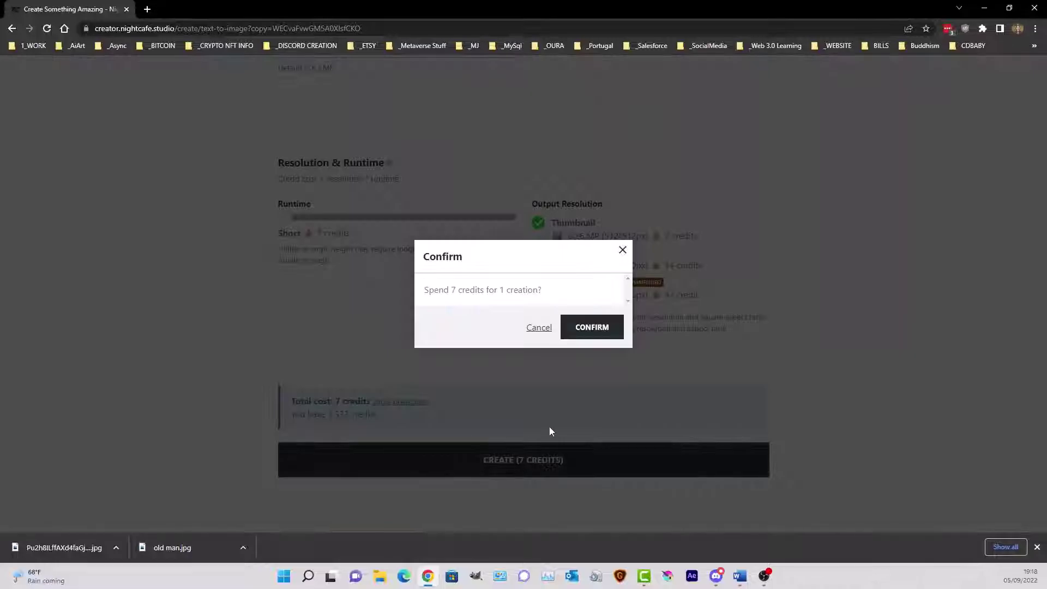
click(605, 329)
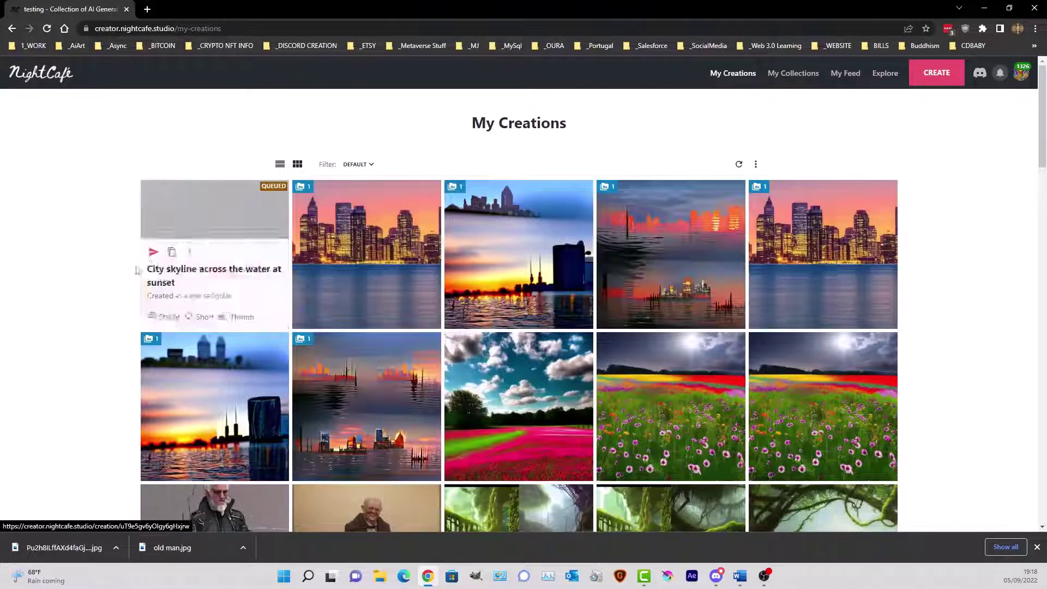
Verify the Stable duplicate's seed is 185391, then return to My Creations
mouse_move(822, 222)
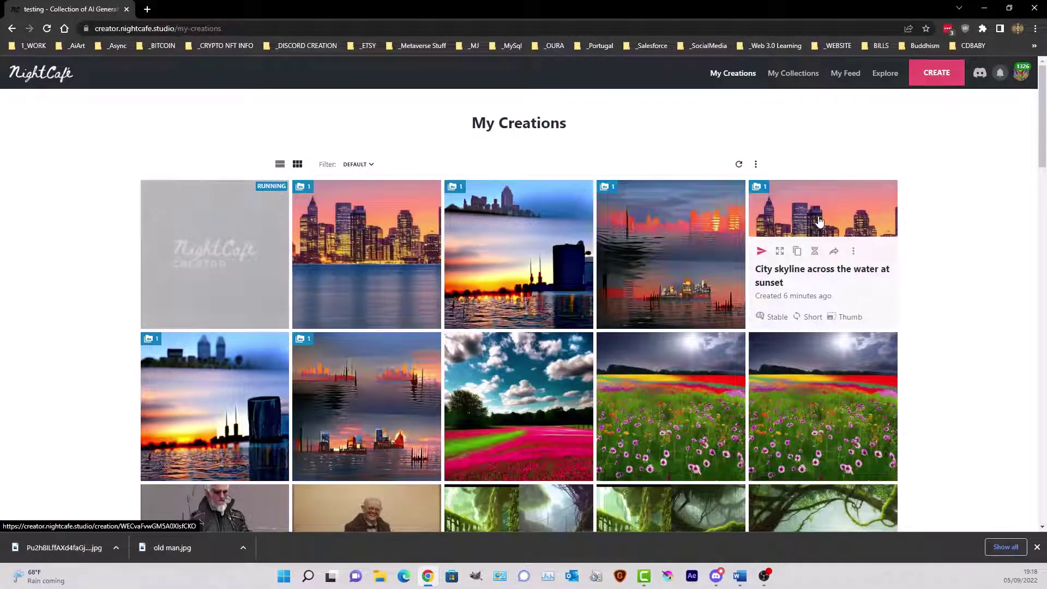
click(820, 220)
scroll(821, 220, down, 4)
scroll(817, 222, down, 12)
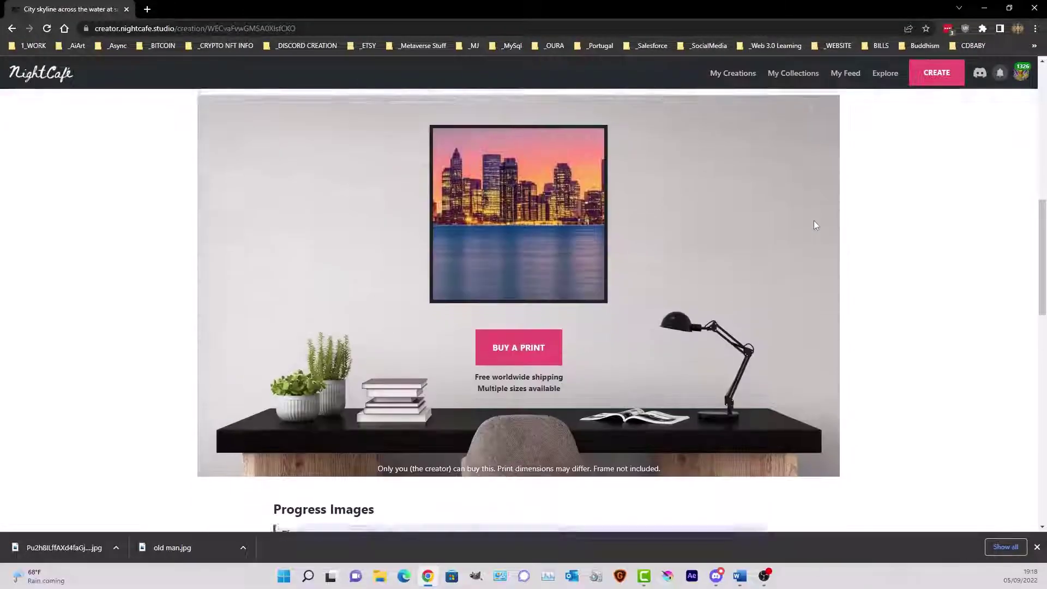
double_click(284, 232)
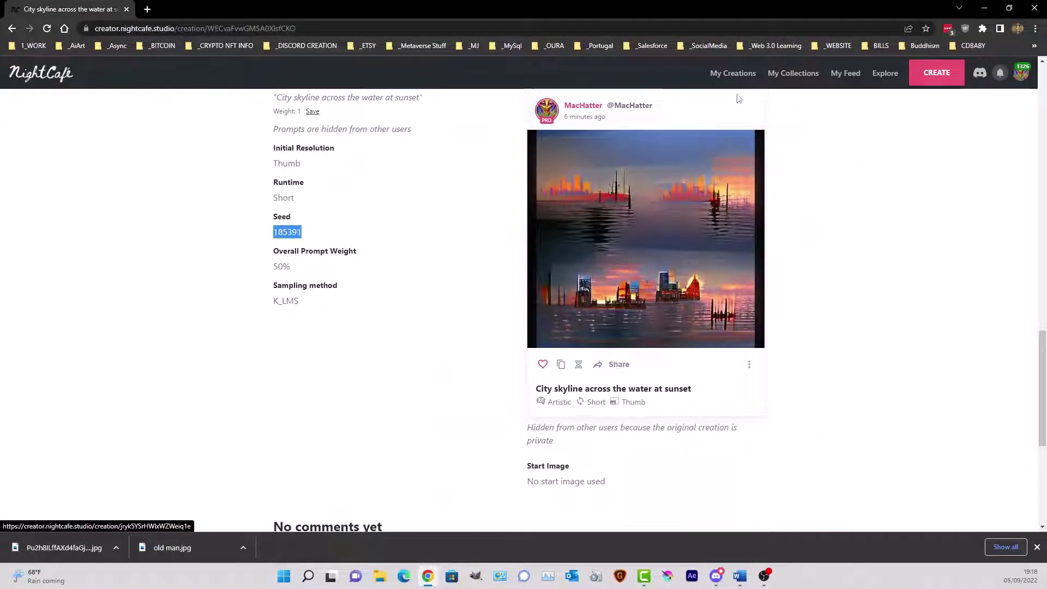
click(732, 73)
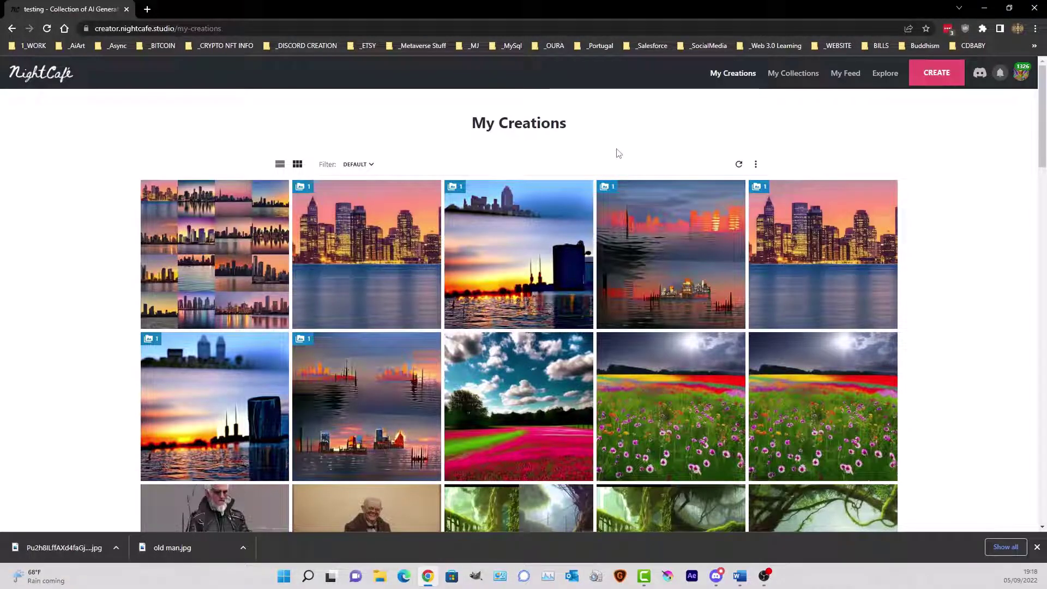
mouse_move(624, 245)
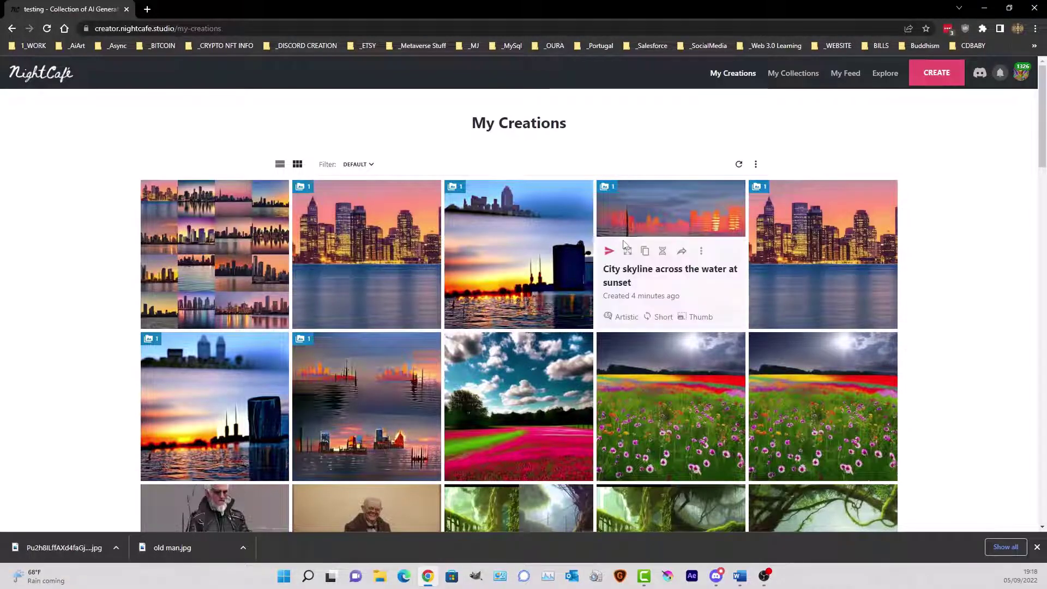
click(226, 219)
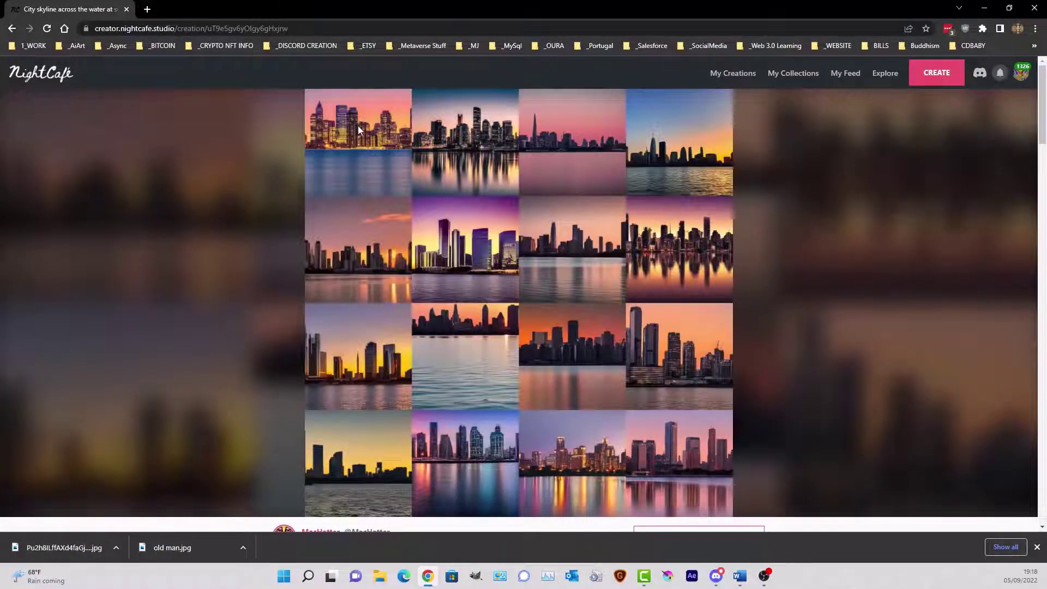
scroll(357, 126, down, 15)
scroll(401, 243, up, 5)
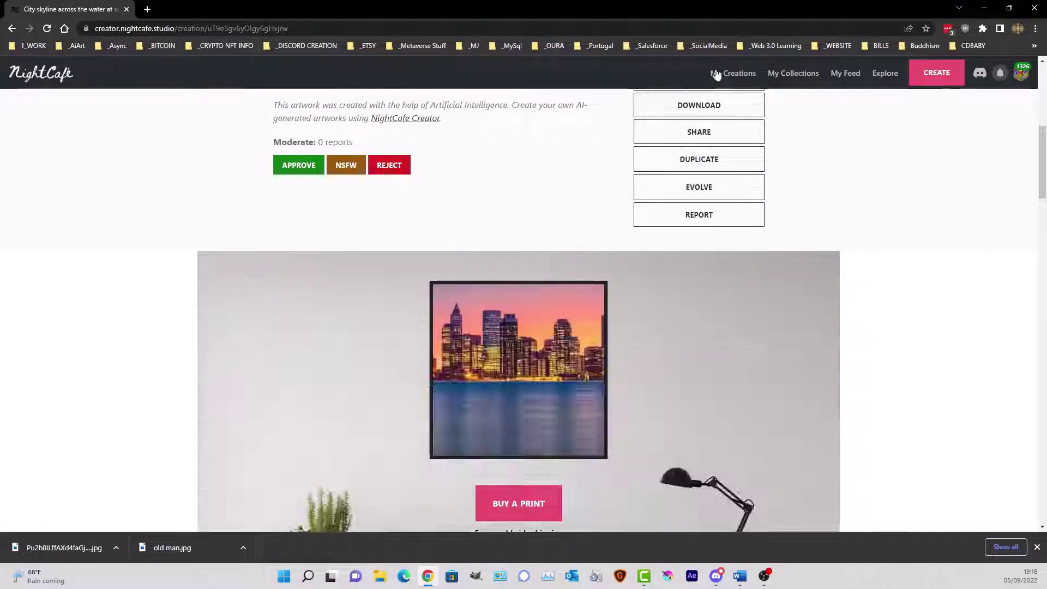
click(744, 77)
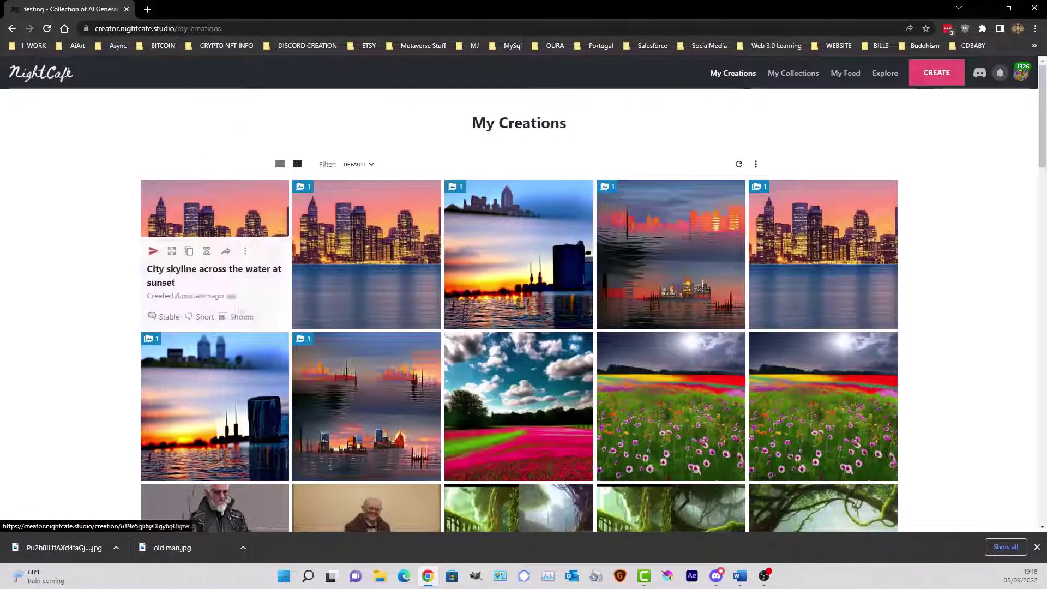